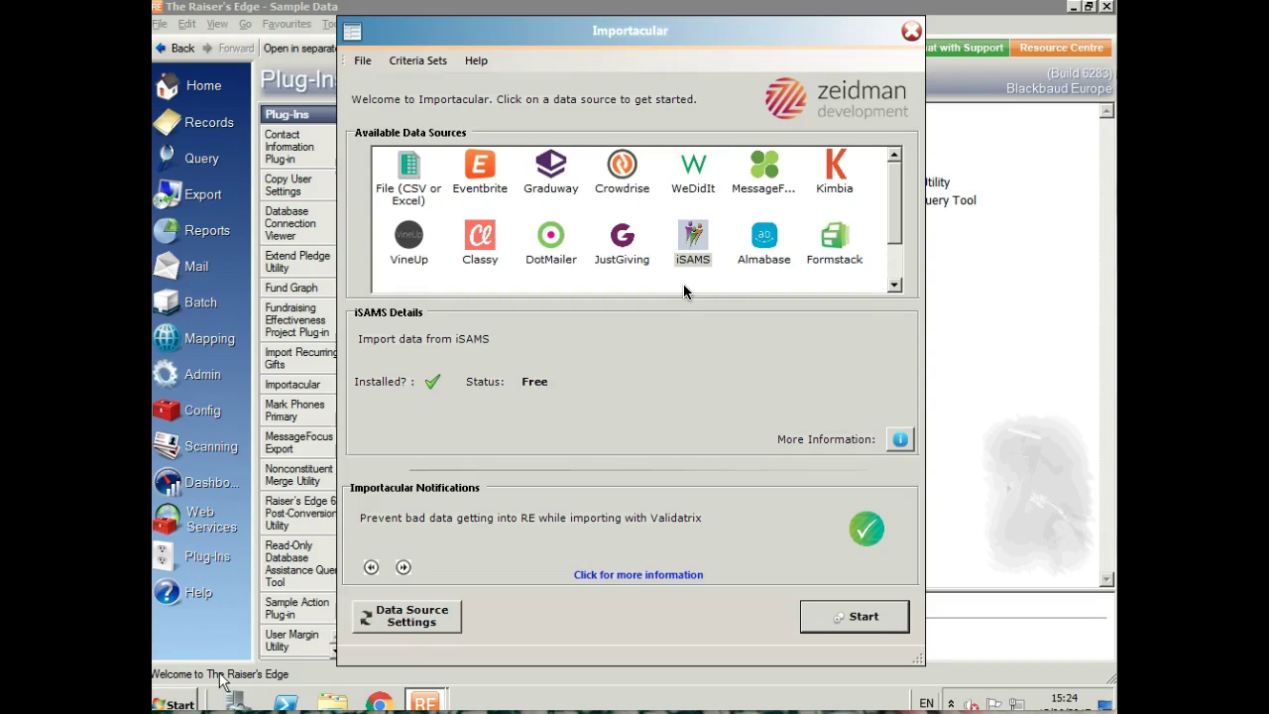
Select iSAMS as the data source and start the import to reach its filter options.
{"action": "left_click", "coordinate": [693, 238]}
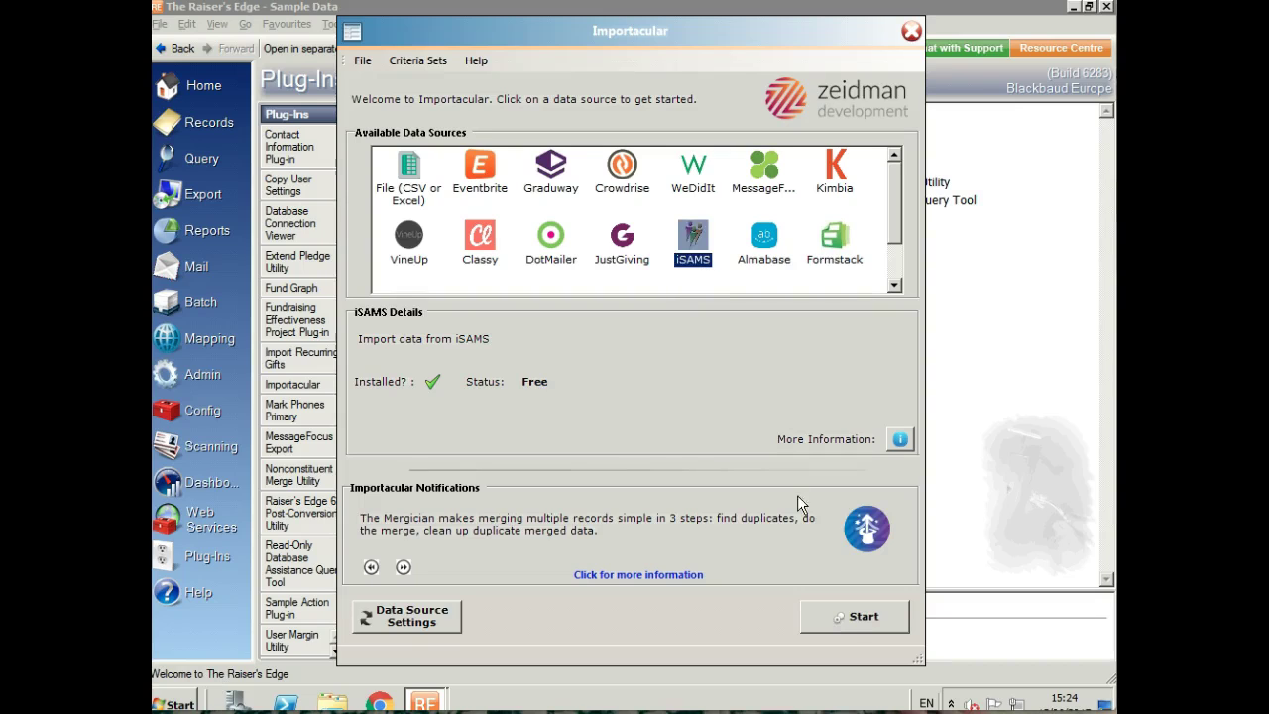
{"action": "left_click", "coordinate": [850, 620]}
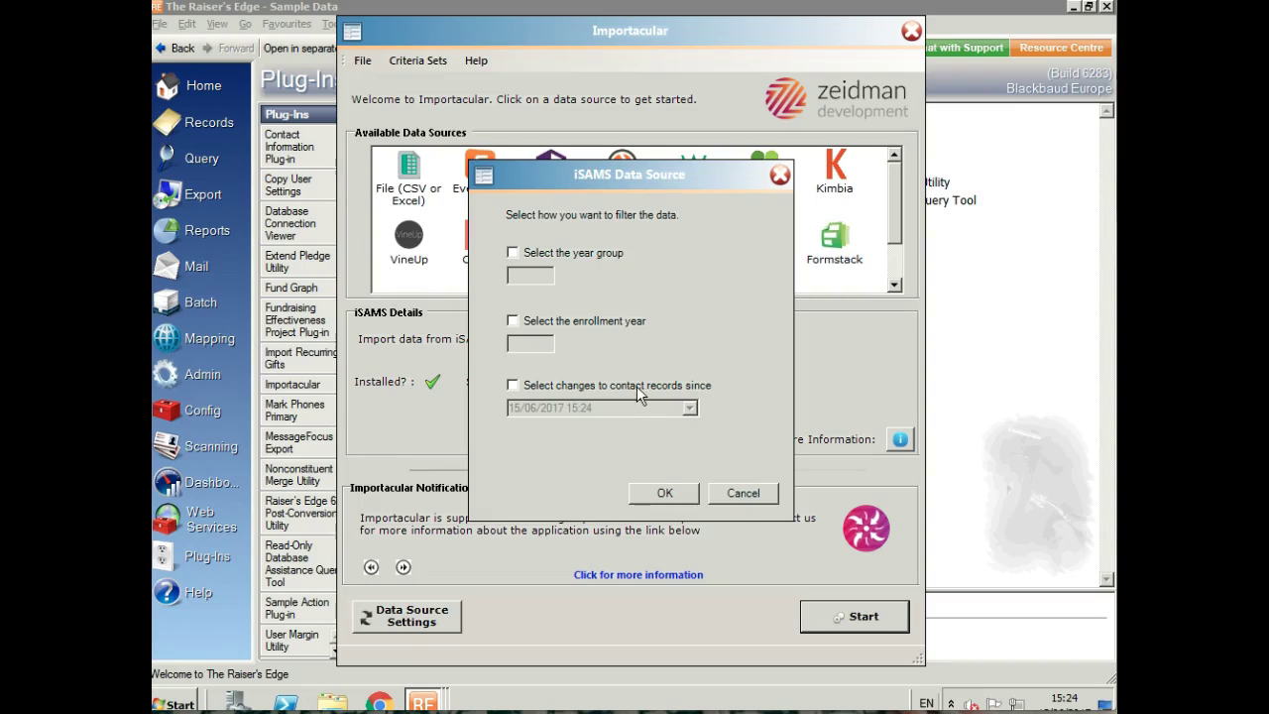
Filter the iSAMS data by year group and download the records for review.
{"action": "mouse_move", "coordinate": [566, 384]}
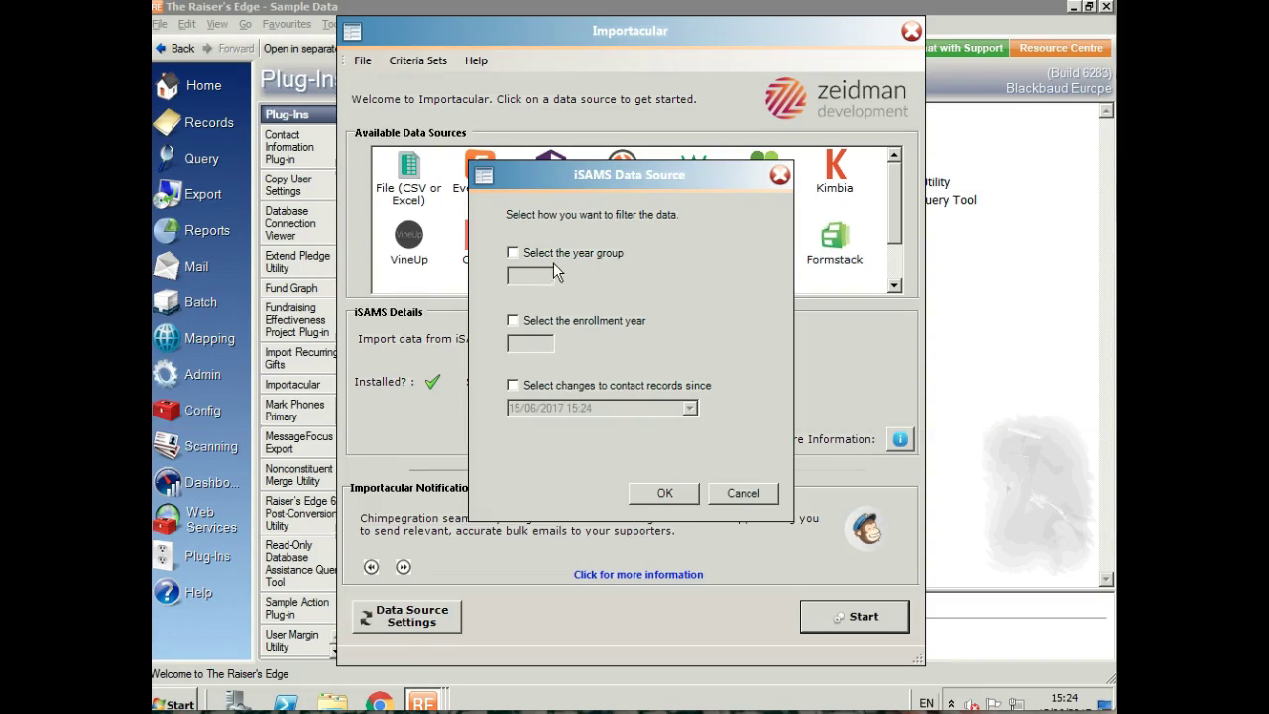
{"action": "left_click", "coordinate": [511, 253]}
{"action": "left_click", "coordinate": [524, 278]}
{"action": "left_click", "coordinate": [686, 493]}
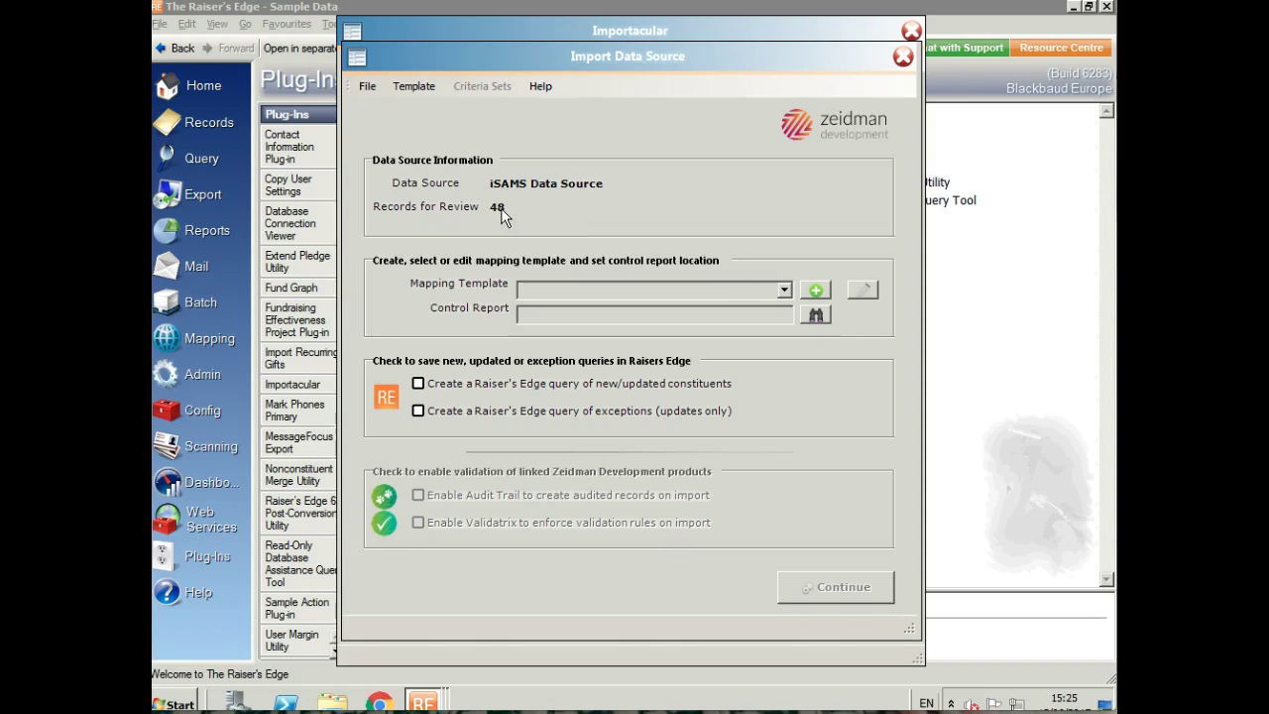
Choose the iSAMS mapping template and open it for editing.
{"action": "left_click", "coordinate": [783, 289]}
{"action": "left_click", "coordinate": [758, 304]}
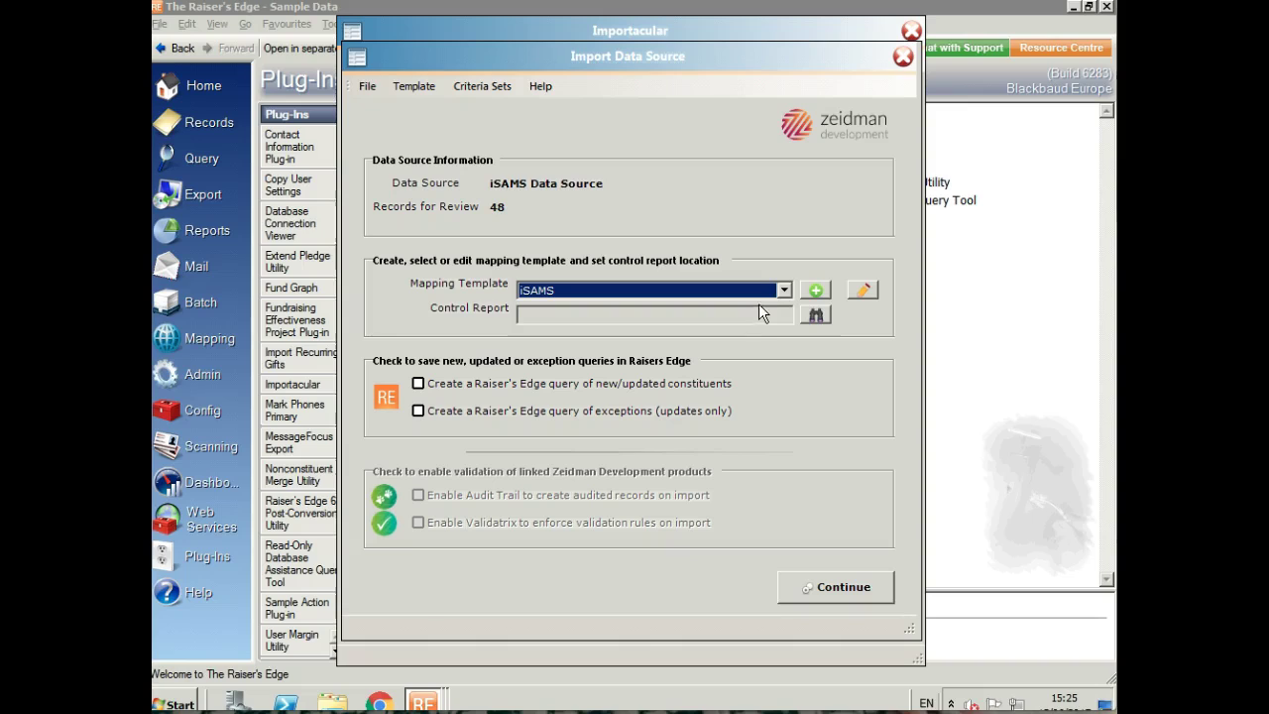
{"action": "left_click", "coordinate": [862, 292]}
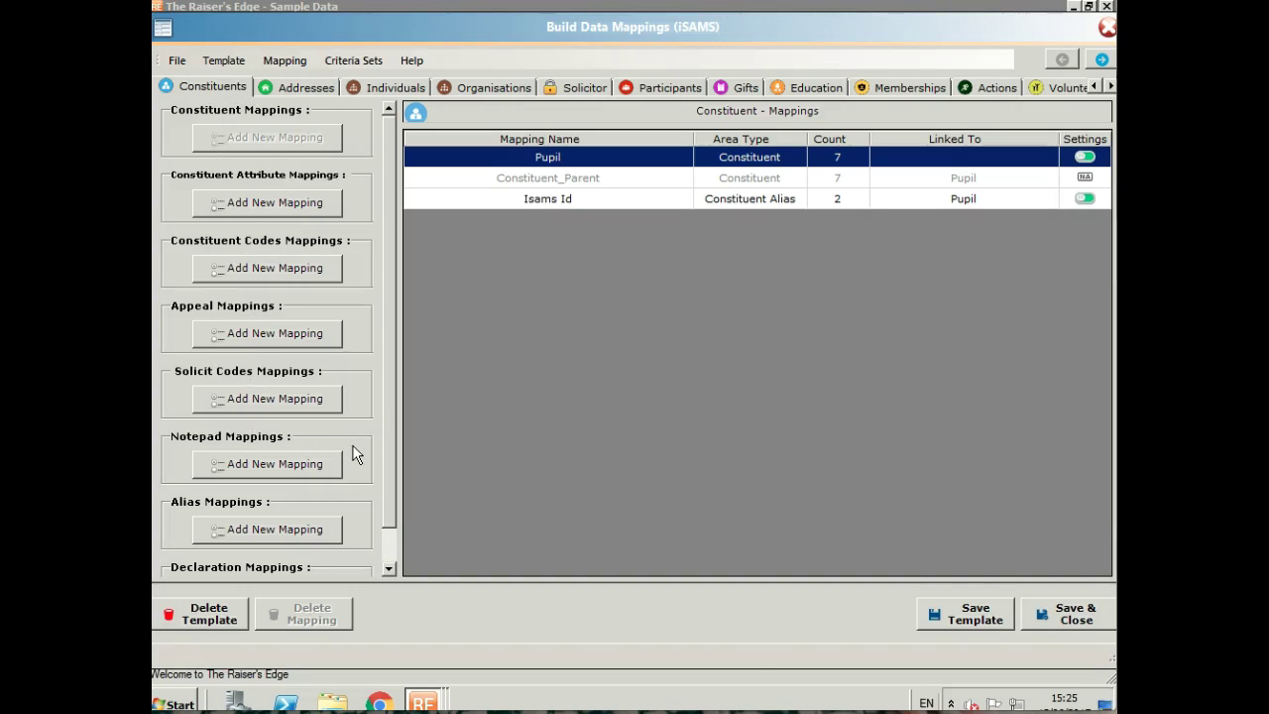
In the Pupil mapping, keep Birth date sourced from Date of Birth.
{"action": "double_click", "coordinate": [546, 157]}
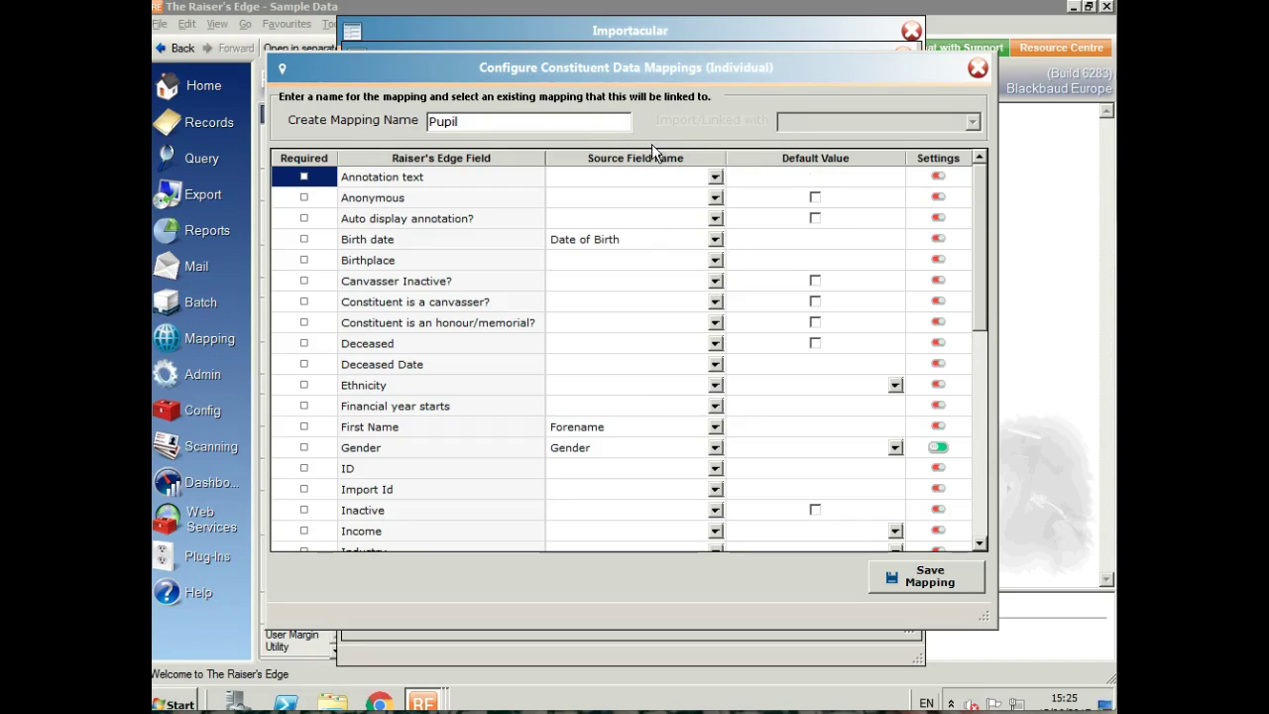
{"action": "left_click", "coordinate": [715, 241]}
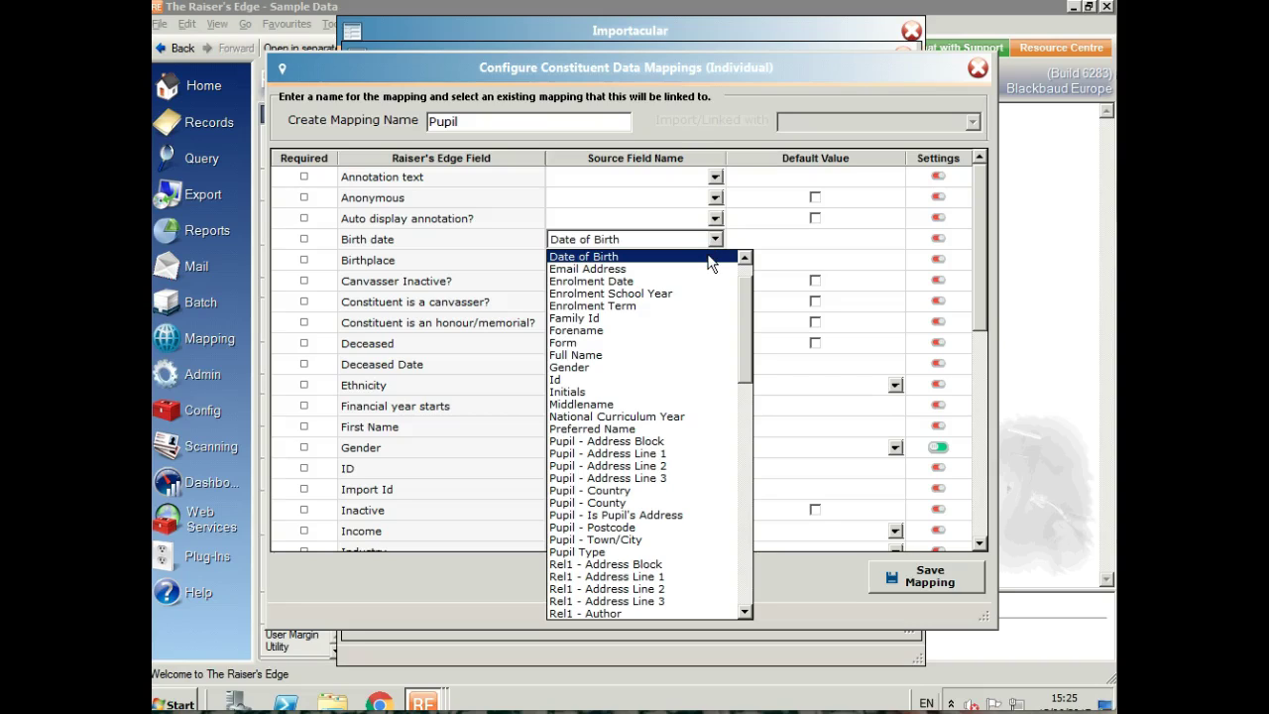
{"action": "left_click", "coordinate": [710, 260]}
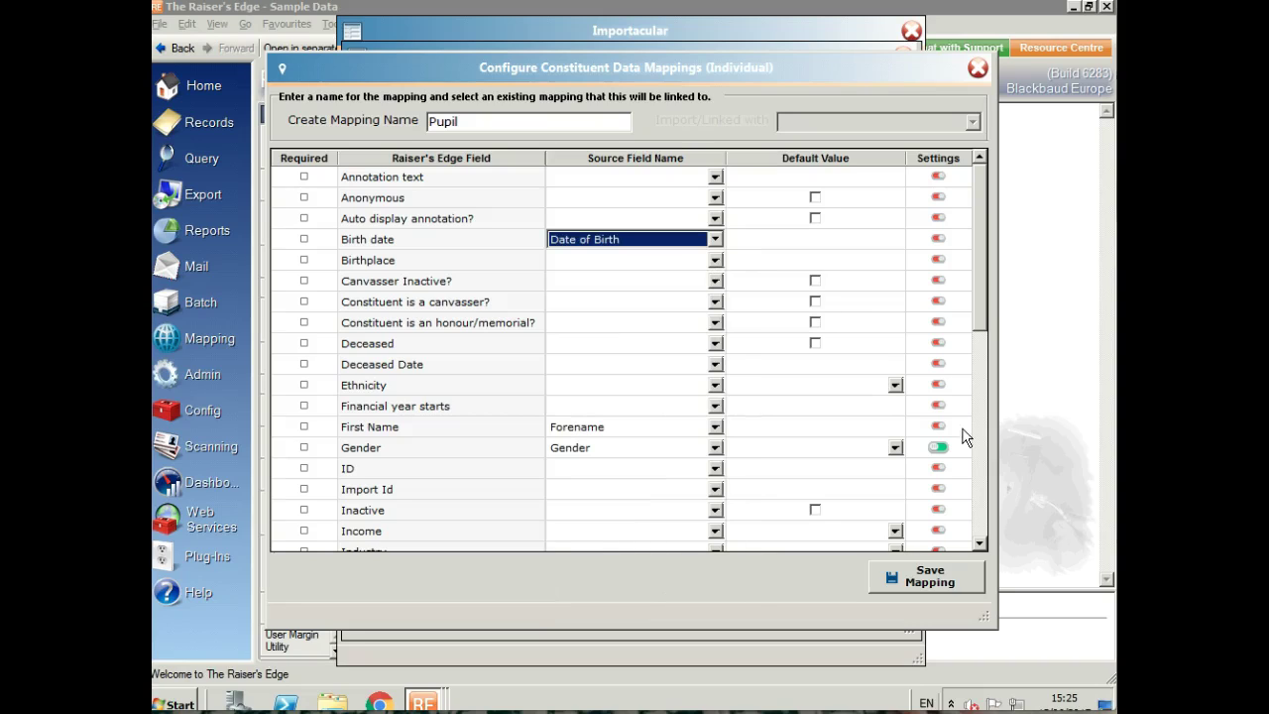
Scroll through the remaining Pupil field mappings and save the mapping.
{"action": "left_click", "coordinate": [980, 544]}
{"action": "left_click", "coordinate": [980, 545]}
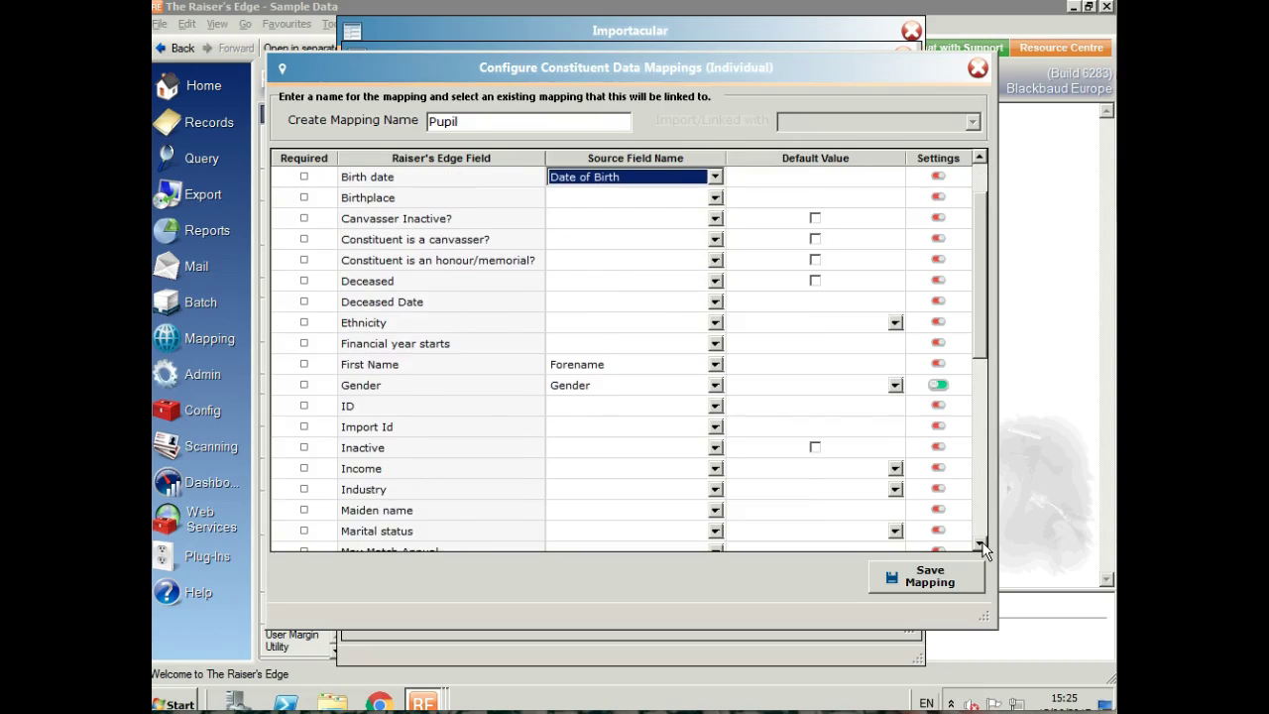
{"action": "left_click", "coordinate": [980, 545]}
{"action": "left_click", "coordinate": [979, 544]}
{"action": "left_click", "coordinate": [979, 544]}
{"action": "left_click", "coordinate": [979, 544]}
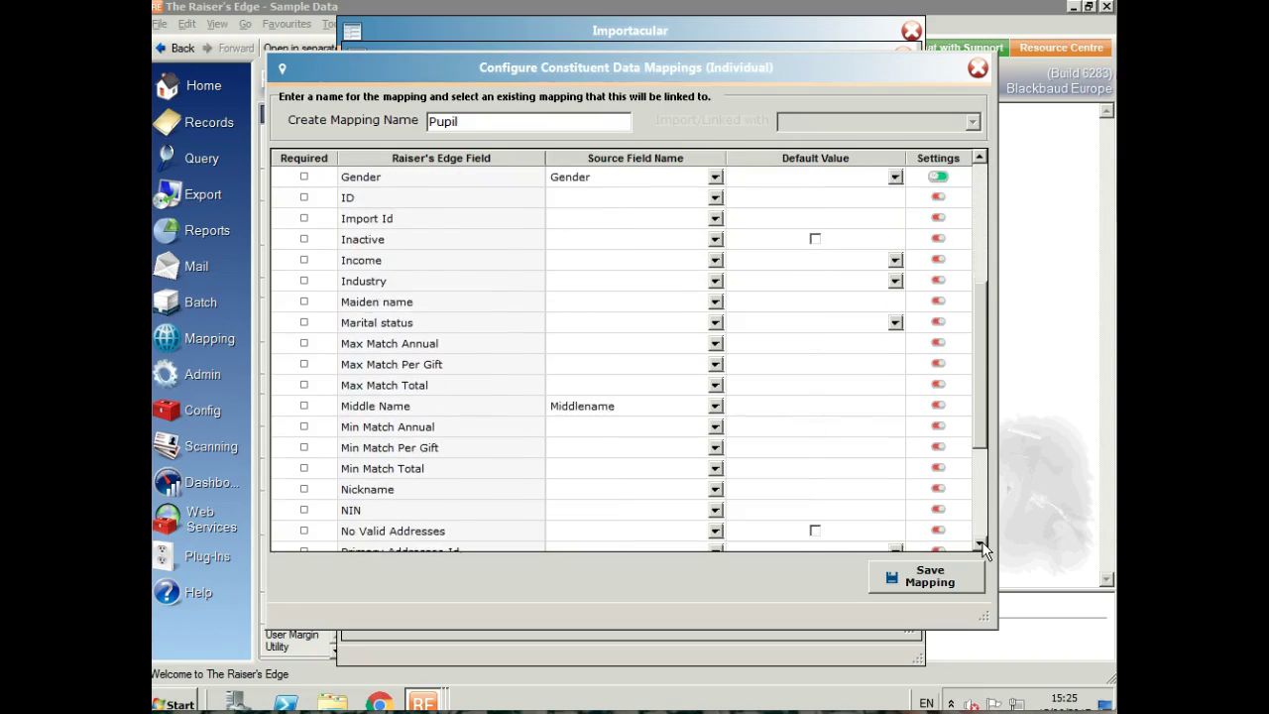
{"action": "left_click", "coordinate": [979, 544]}
{"action": "left_click", "coordinate": [980, 544]}
{"action": "left_click", "coordinate": [979, 544]}
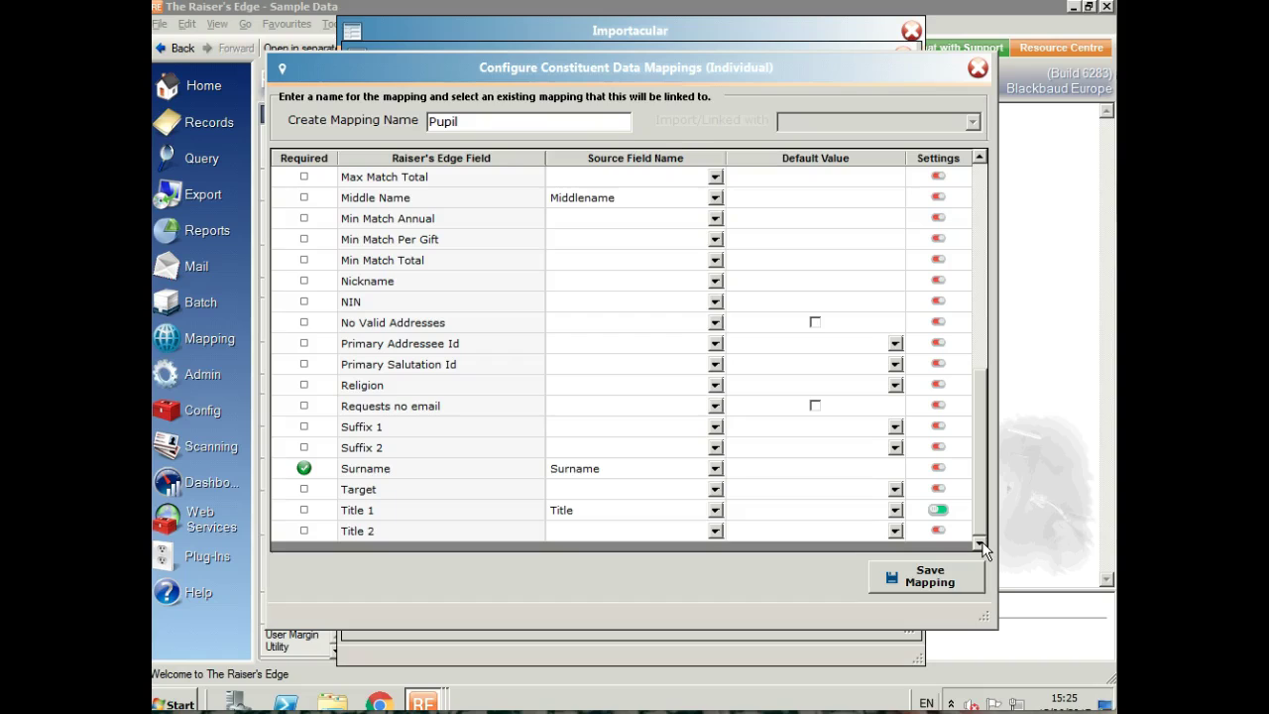
{"action": "left_click", "coordinate": [978, 243]}
{"action": "left_click", "coordinate": [912, 580]}
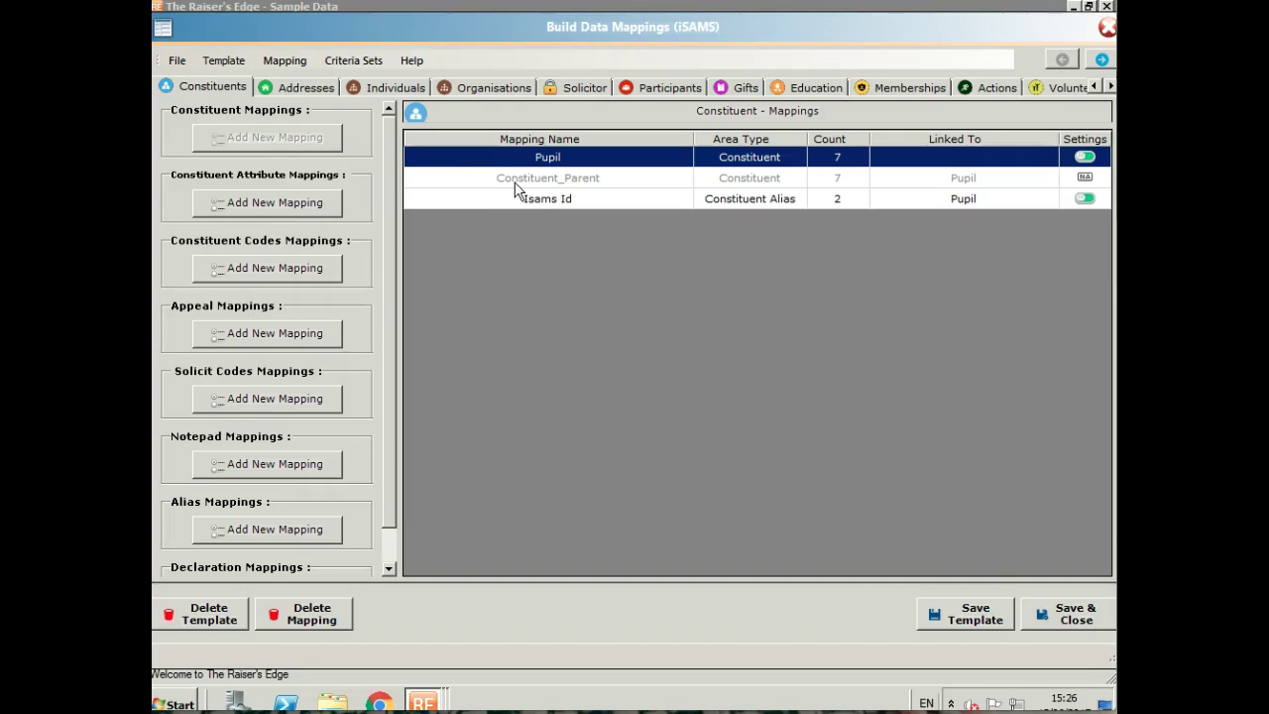
Check the Parent relationship mapping, then bring up the Pupil Address, Parent Address, Email and Phone mappings.
{"action": "left_click", "coordinate": [388, 91]}
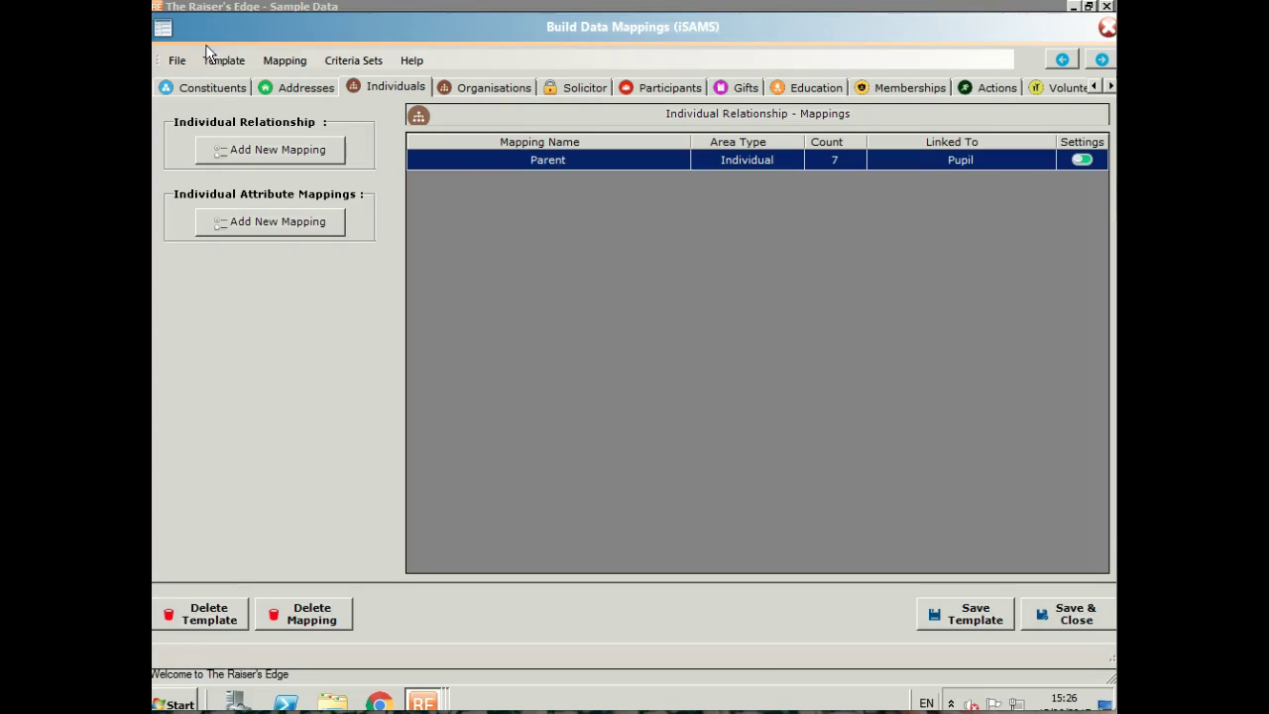
{"action": "left_click", "coordinate": [283, 86]}
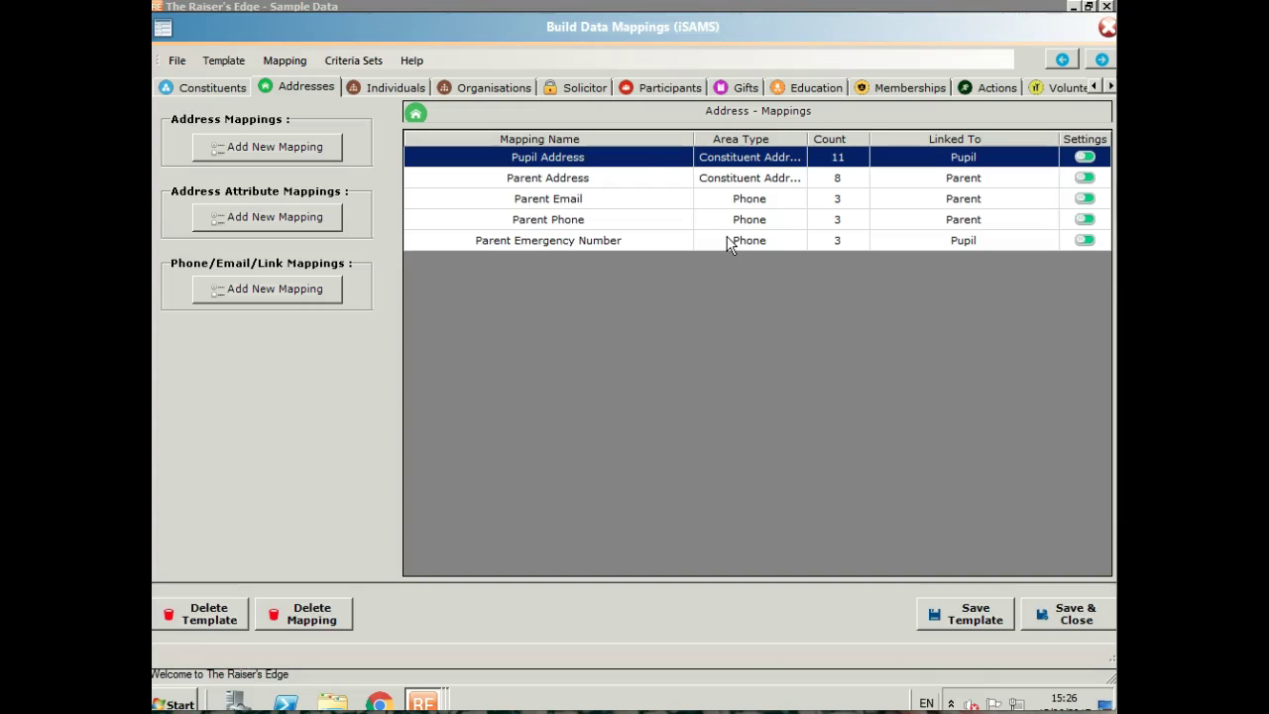
Review the Pupil Address fields (town, country, county, postcode, Type Home) and save them.
{"action": "double_click", "coordinate": [642, 164]}
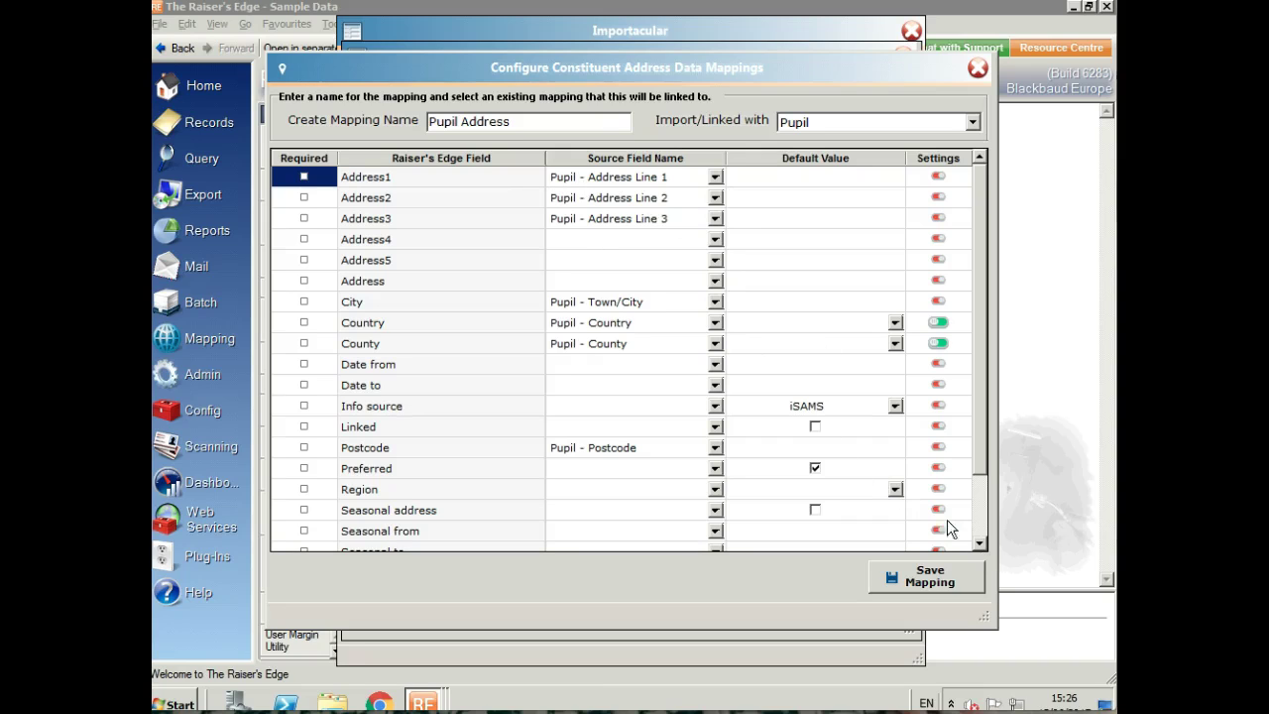
{"action": "scroll", "coordinate": [892, 436], "scroll_direction": "down", "scroll_amount": 2}
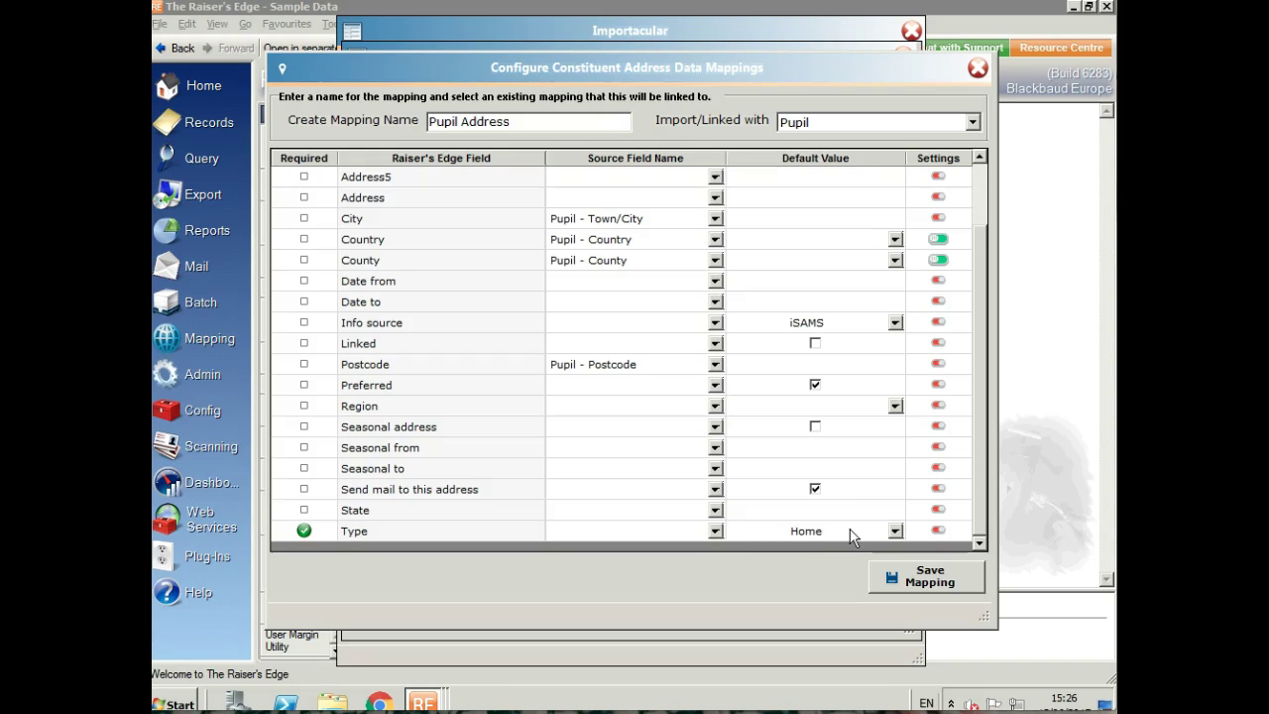
{"action": "left_click", "coordinate": [922, 583]}
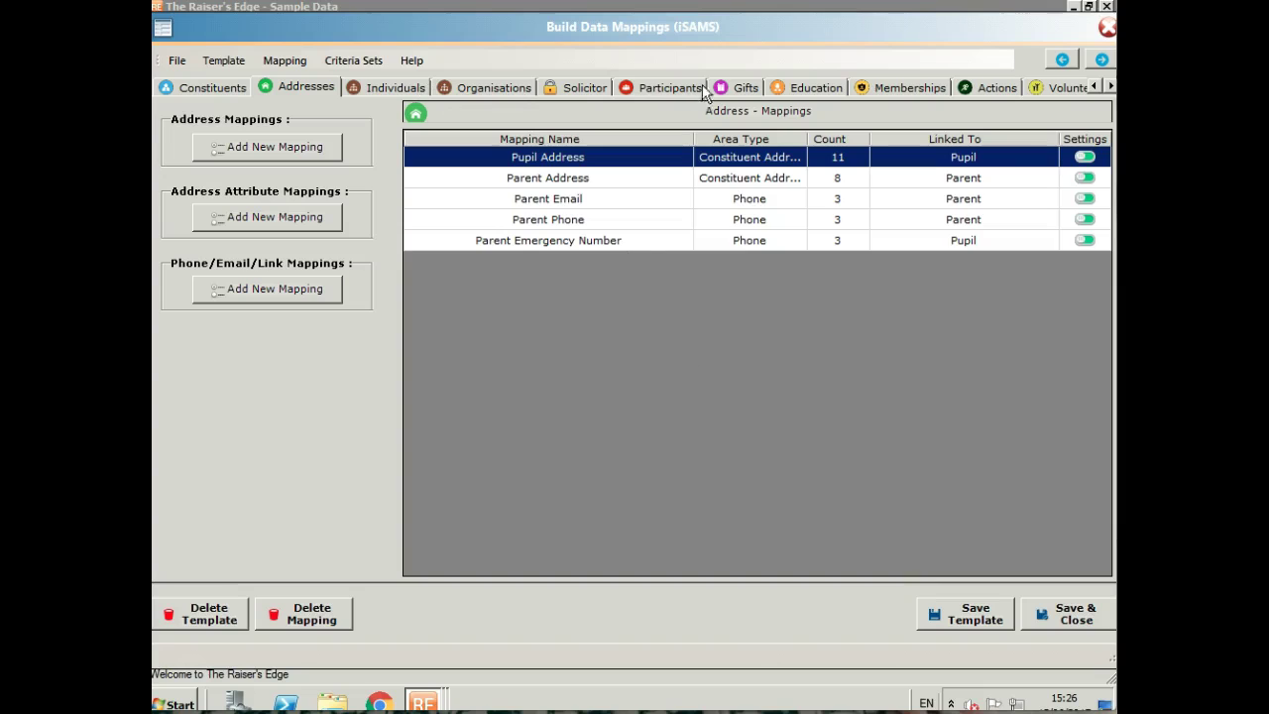
Look over the Pupil Education Info mapping, then save and close the iSAMS template.
{"action": "left_click", "coordinate": [793, 93]}
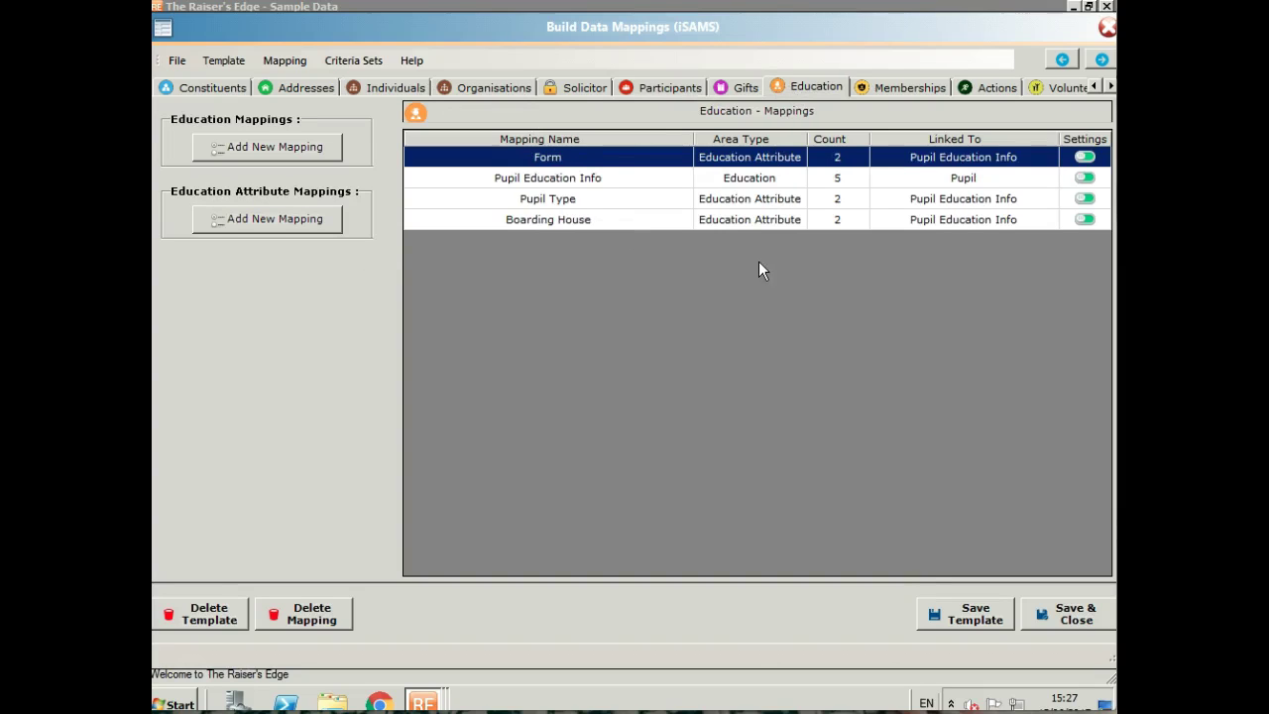
{"action": "left_click", "coordinate": [691, 183]}
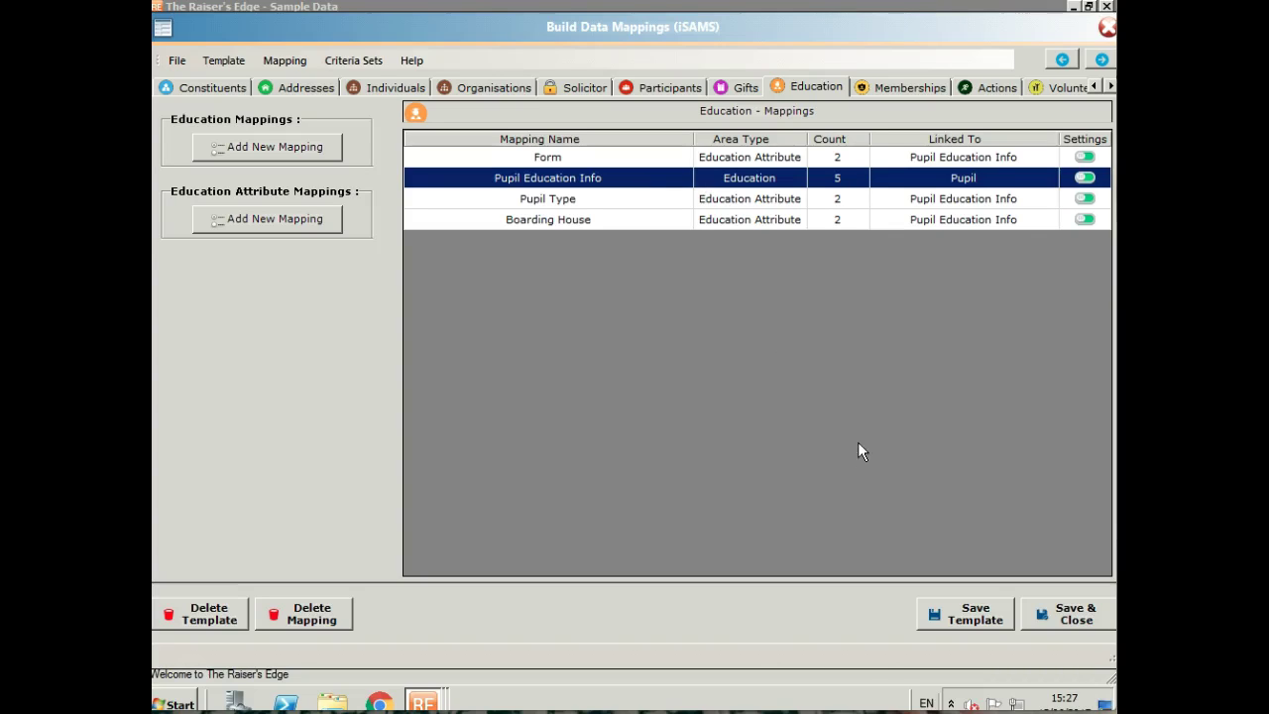
{"action": "left_click", "coordinate": [1060, 615]}
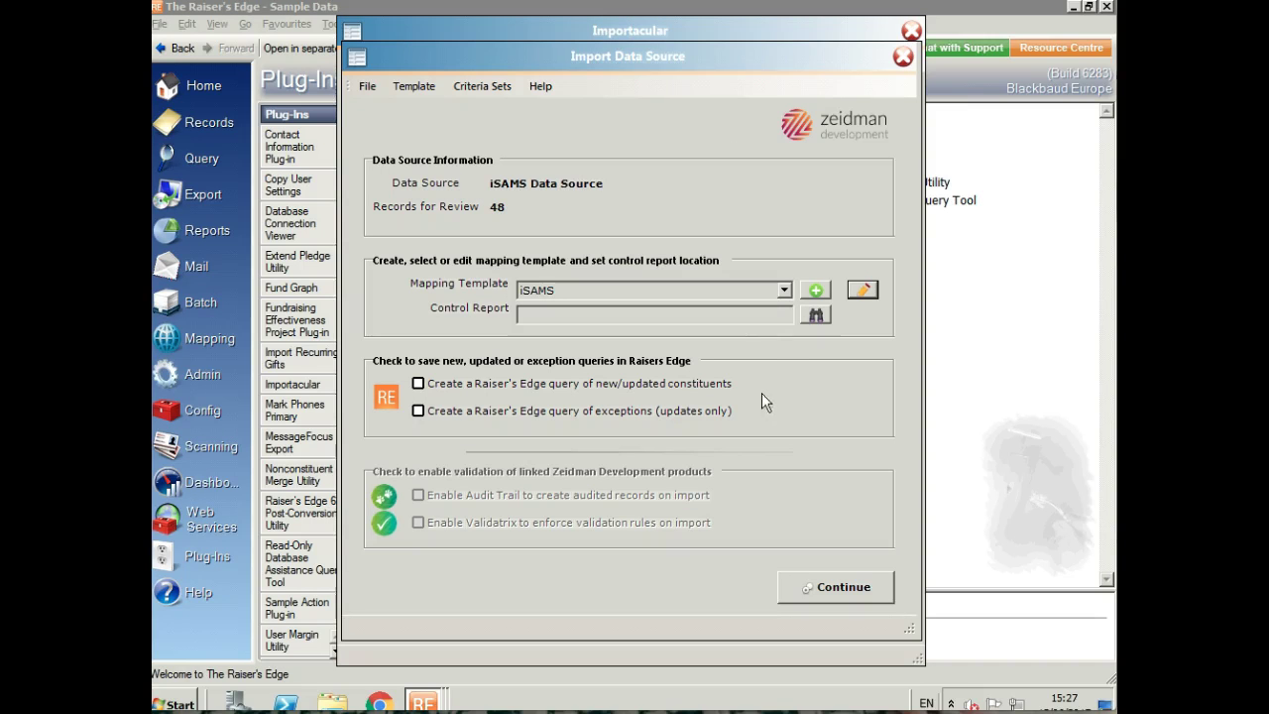
Save the control report as Desktop\control.xlsx, request a new/updated constituents query, and start matching.
{"action": "left_click", "coordinate": [813, 313]}
{"action": "left_click", "coordinate": [474, 211]}
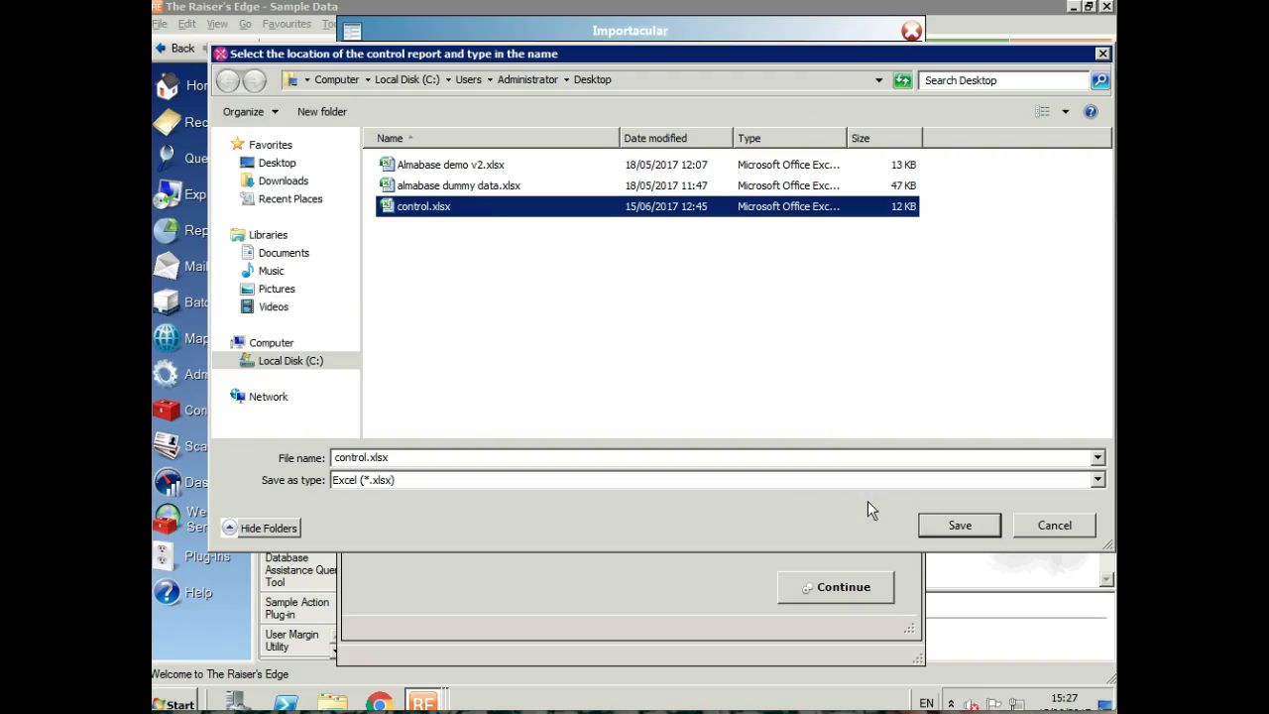
{"action": "left_click", "coordinate": [942, 519]}
{"action": "left_click", "coordinate": [693, 355]}
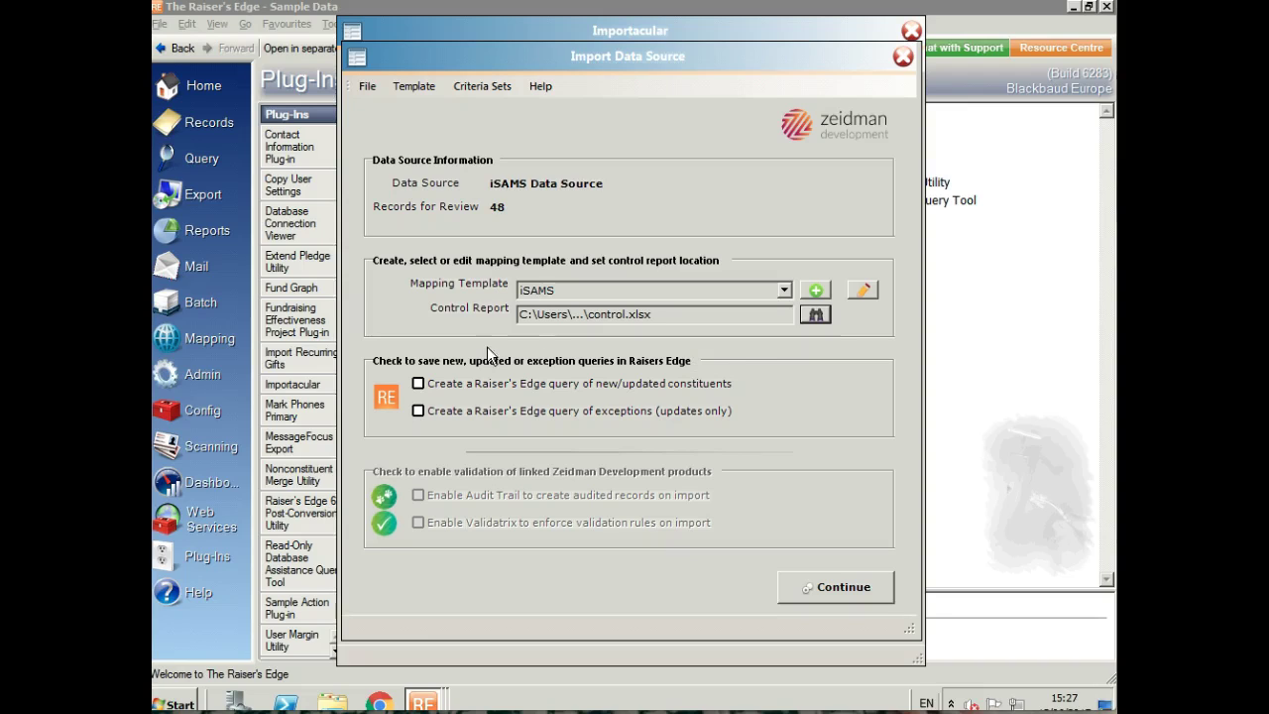
{"action": "left_click", "coordinate": [417, 384]}
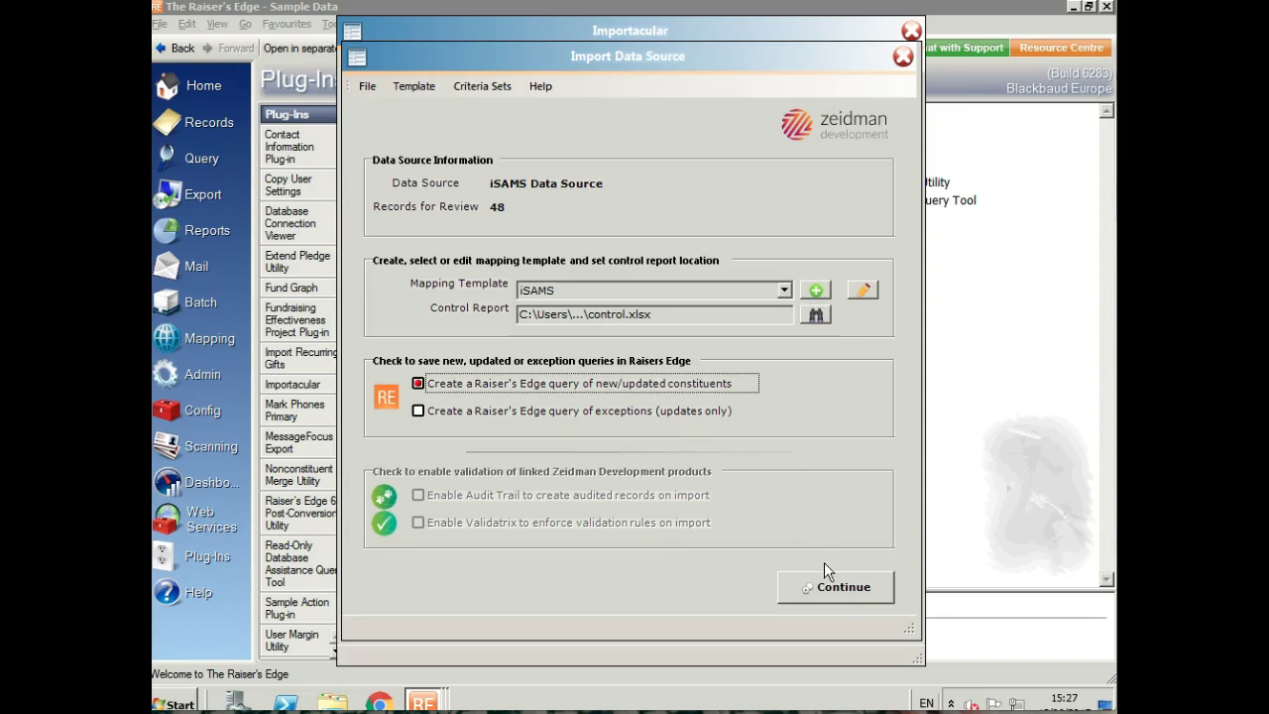
{"action": "left_click", "coordinate": [843, 589]}
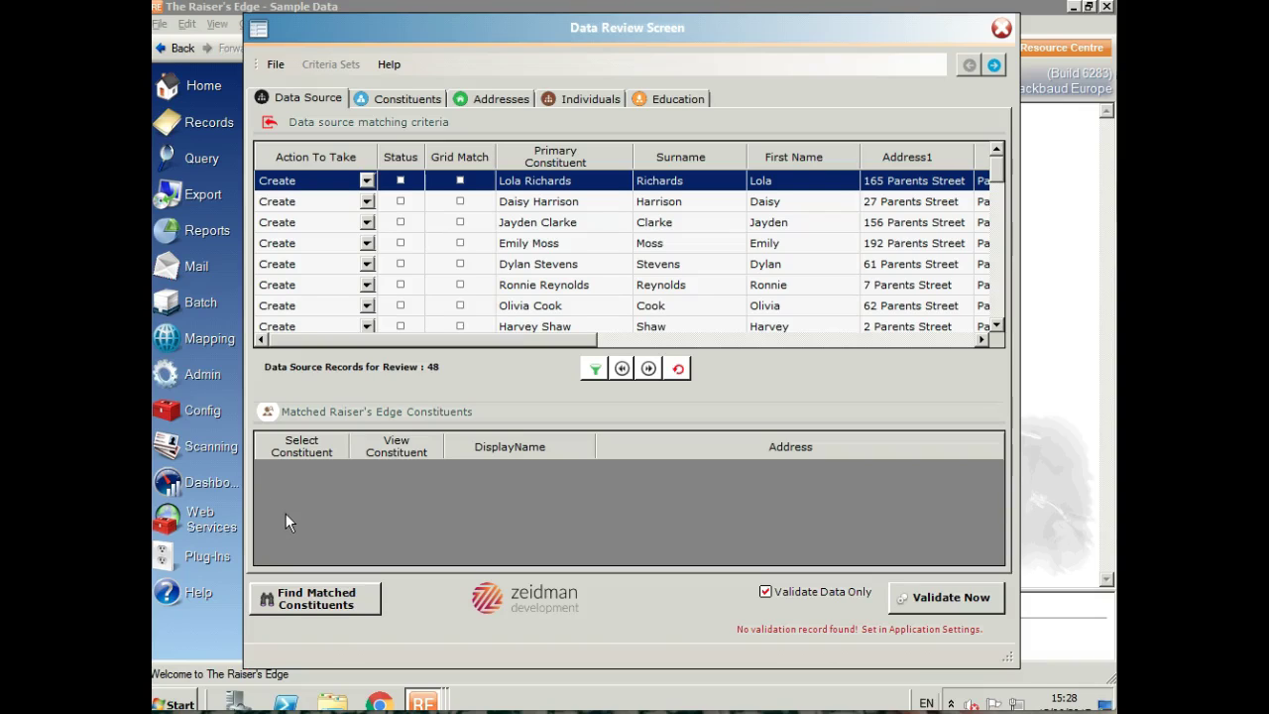
Change the first pupil record's action from Create to Ignore.
{"action": "left_click", "coordinate": [367, 180]}
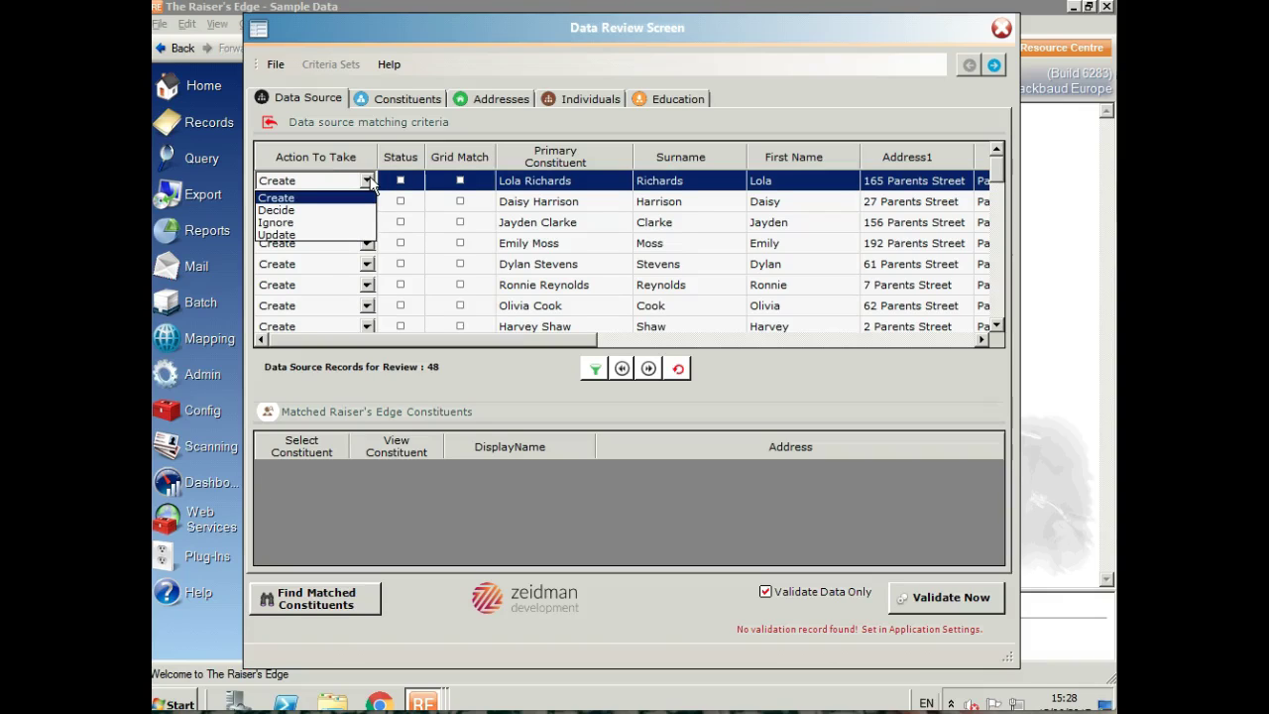
{"action": "left_click", "coordinate": [326, 227]}
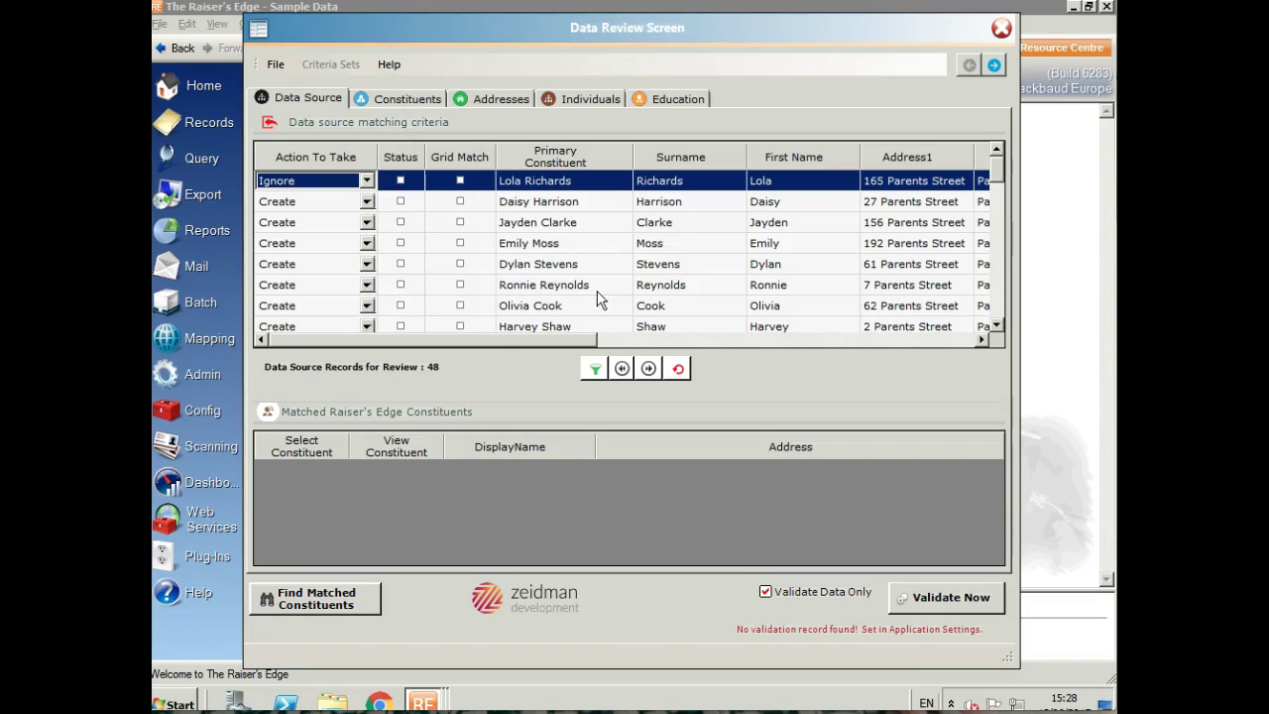
Review the constituent breakdown, including birth date, middle name and iSAMS ID alias data.
{"action": "left_click", "coordinate": [401, 99]}
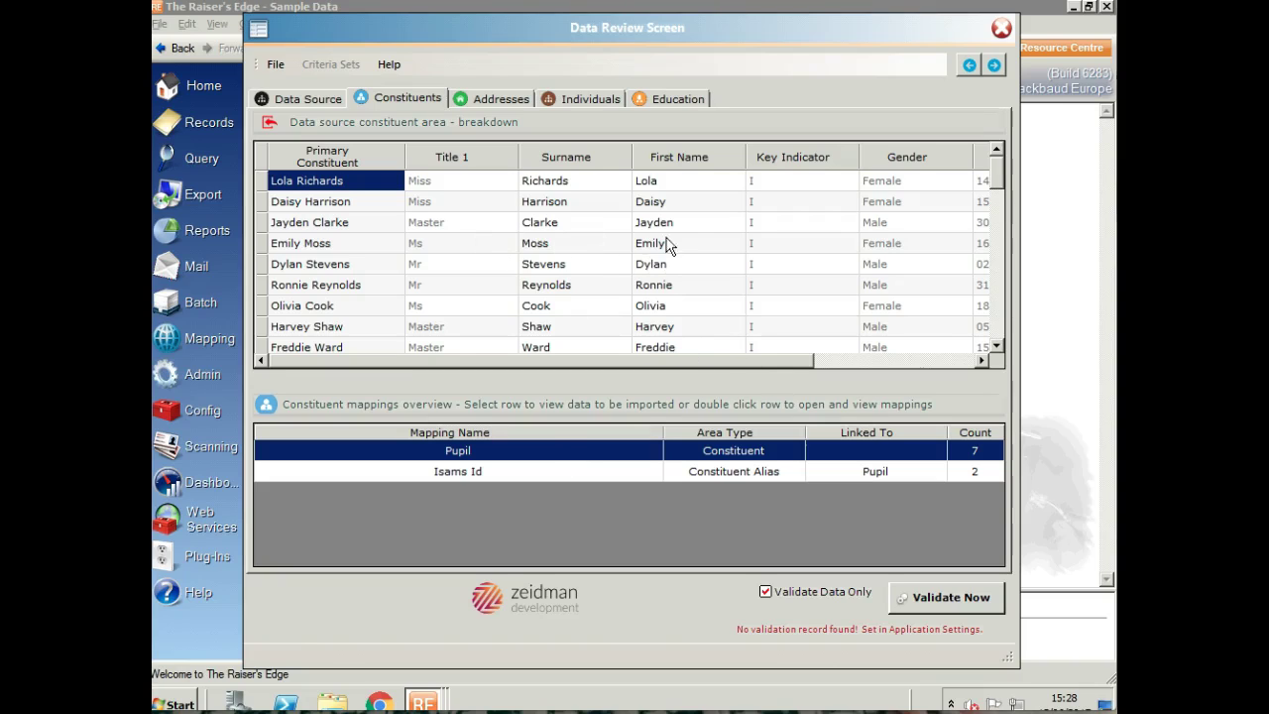
{"action": "left_click", "coordinate": [981, 362]}
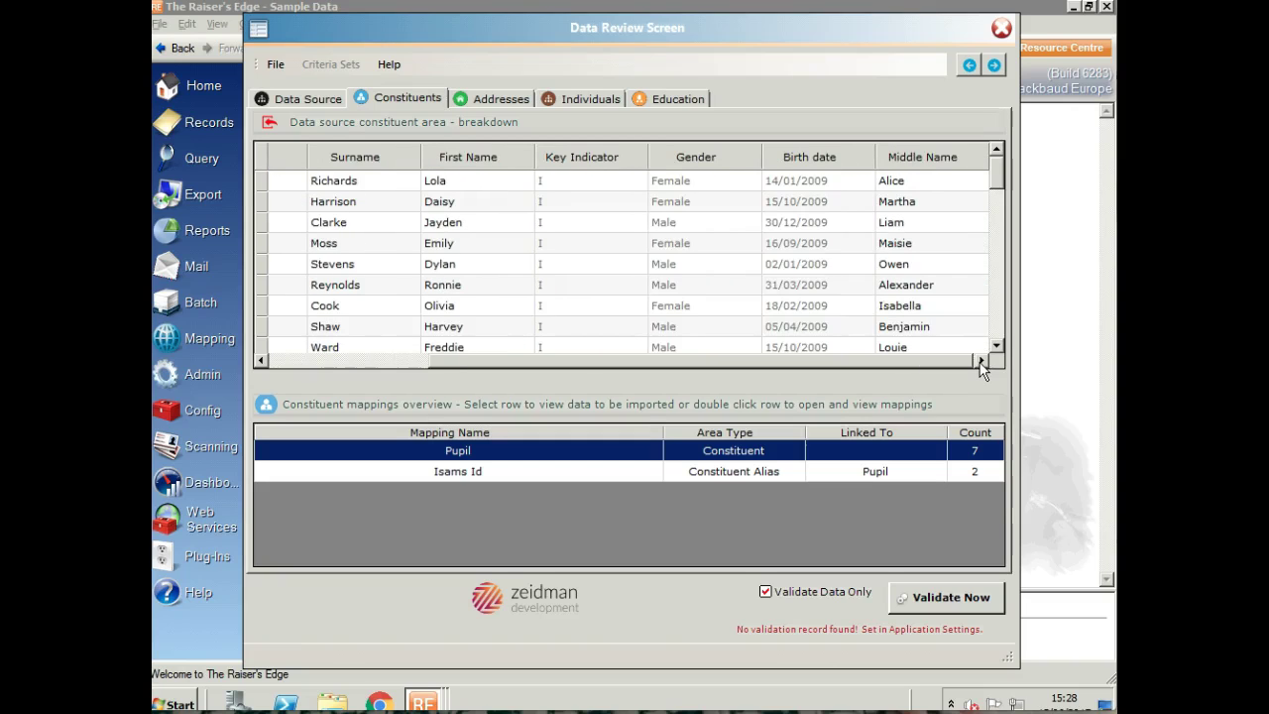
{"action": "left_click", "coordinate": [285, 363]}
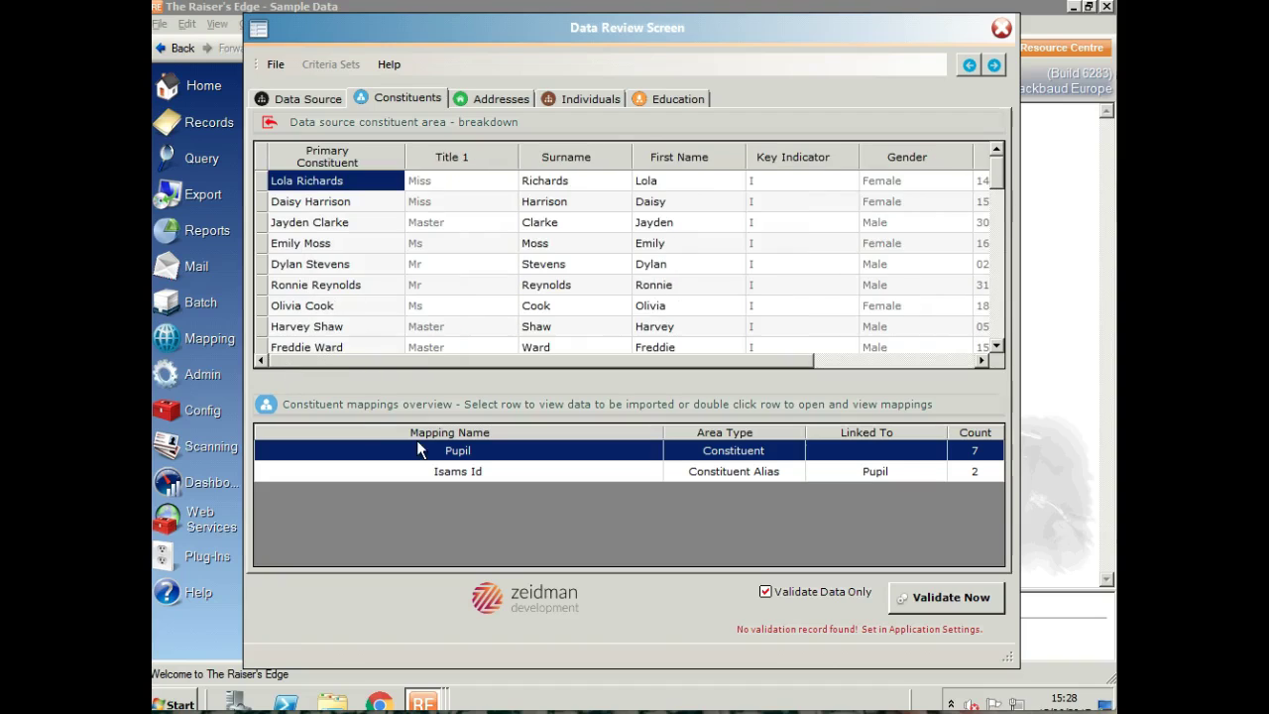
{"action": "left_click", "coordinate": [464, 473]}
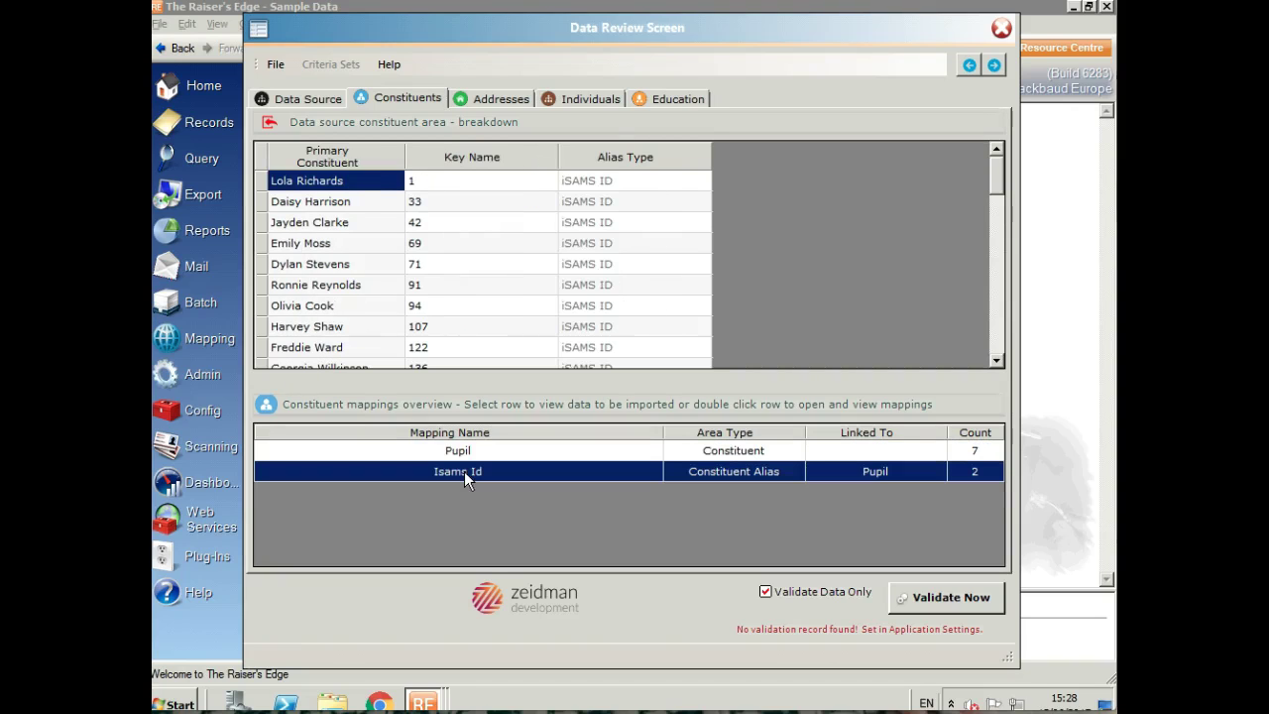
Check the parent email and phone address data, then the parent relationships breakdown.
{"action": "left_click", "coordinate": [483, 98]}
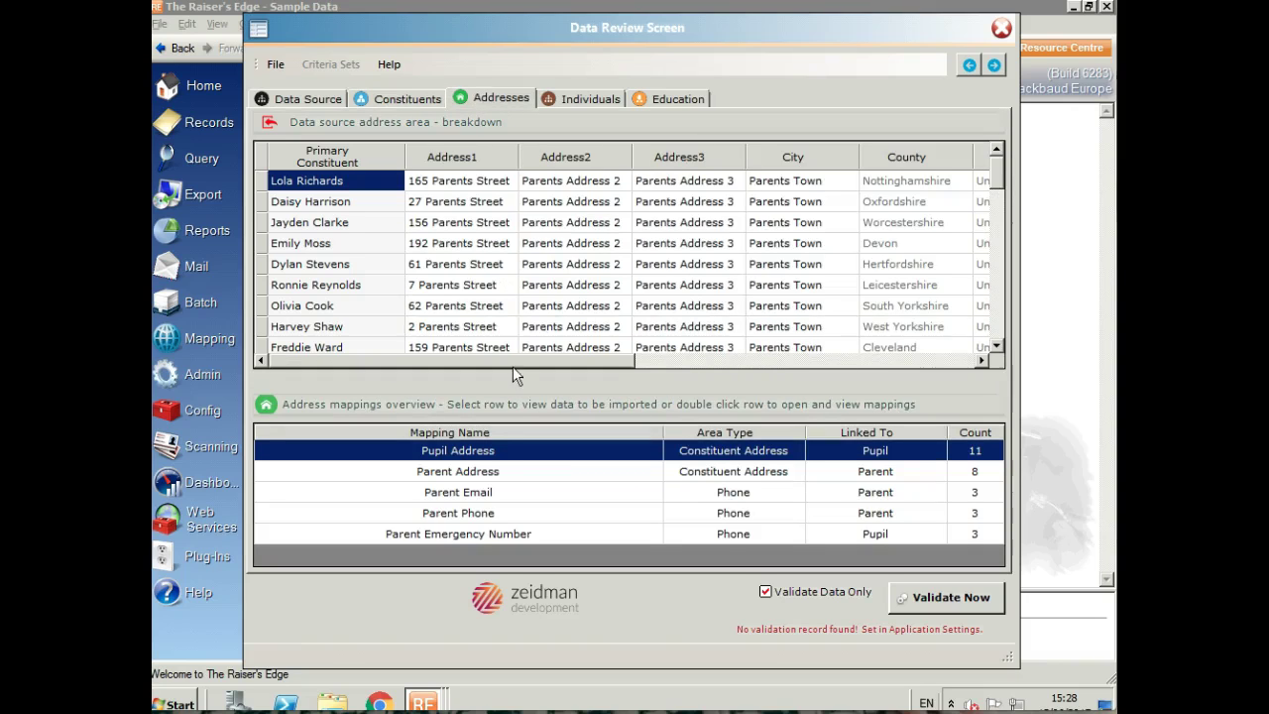
{"action": "left_click", "coordinate": [498, 495]}
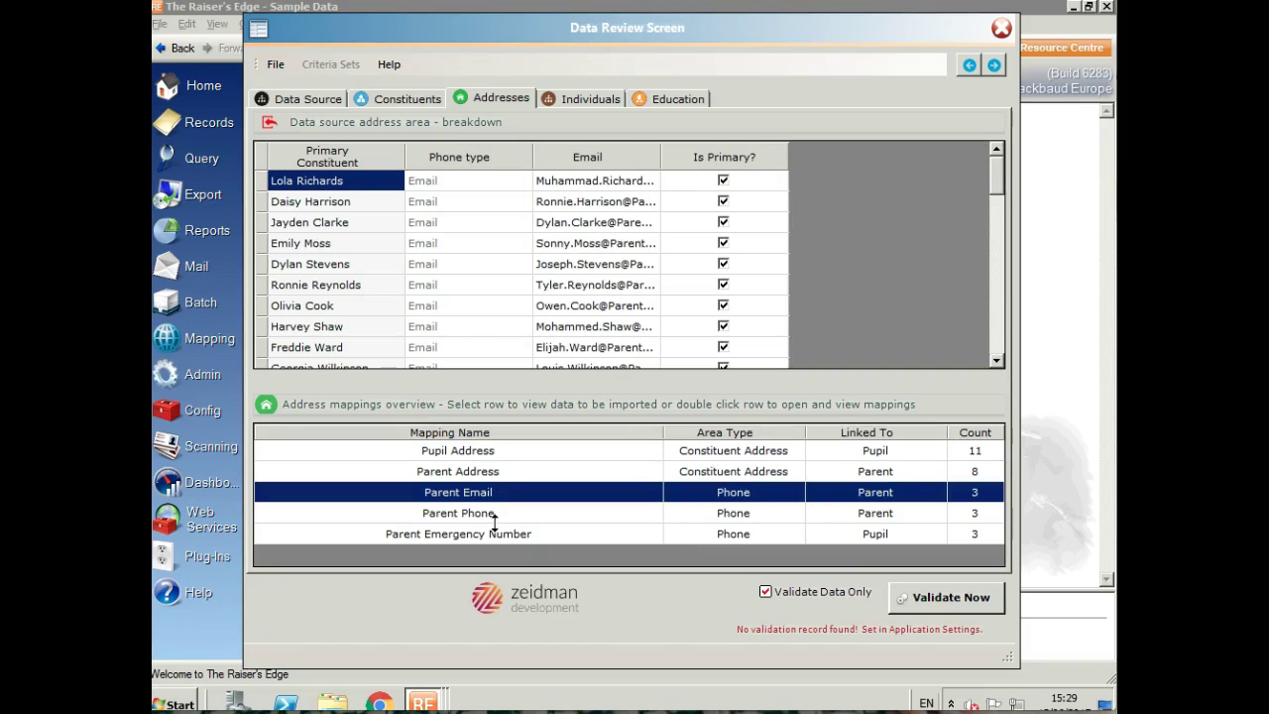
{"action": "left_click", "coordinate": [494, 515]}
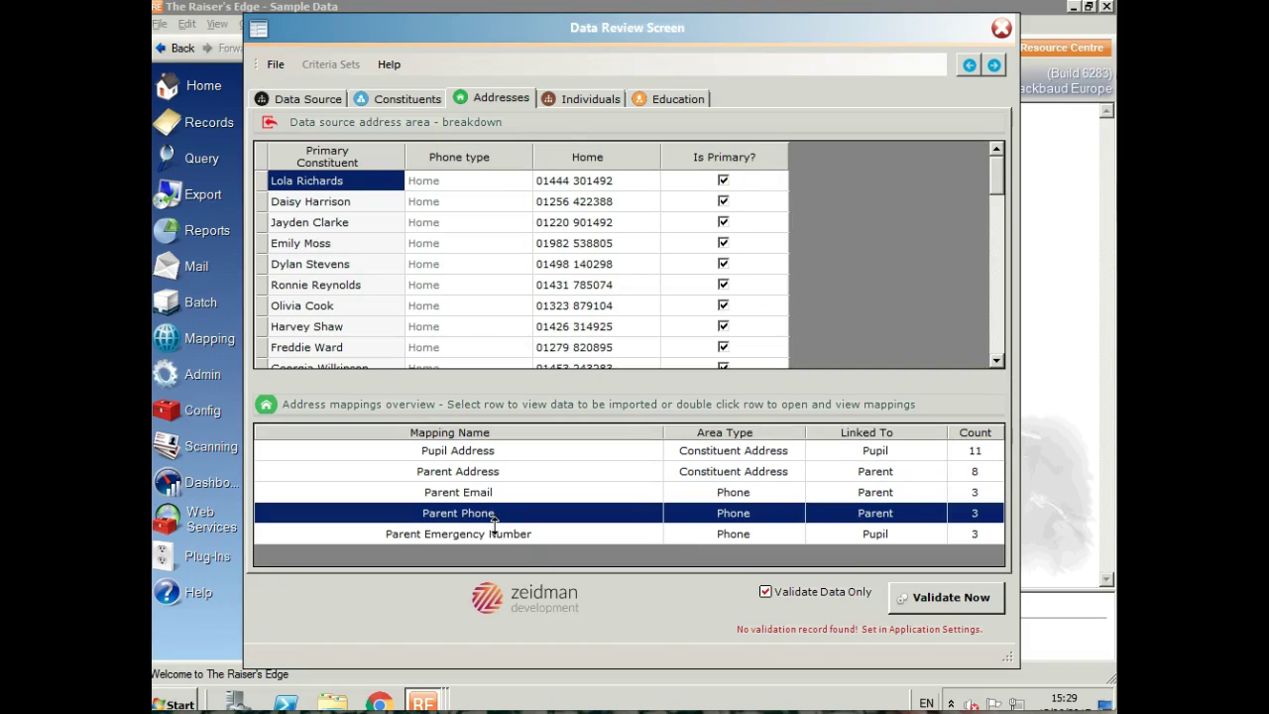
{"action": "left_click", "coordinate": [590, 95]}
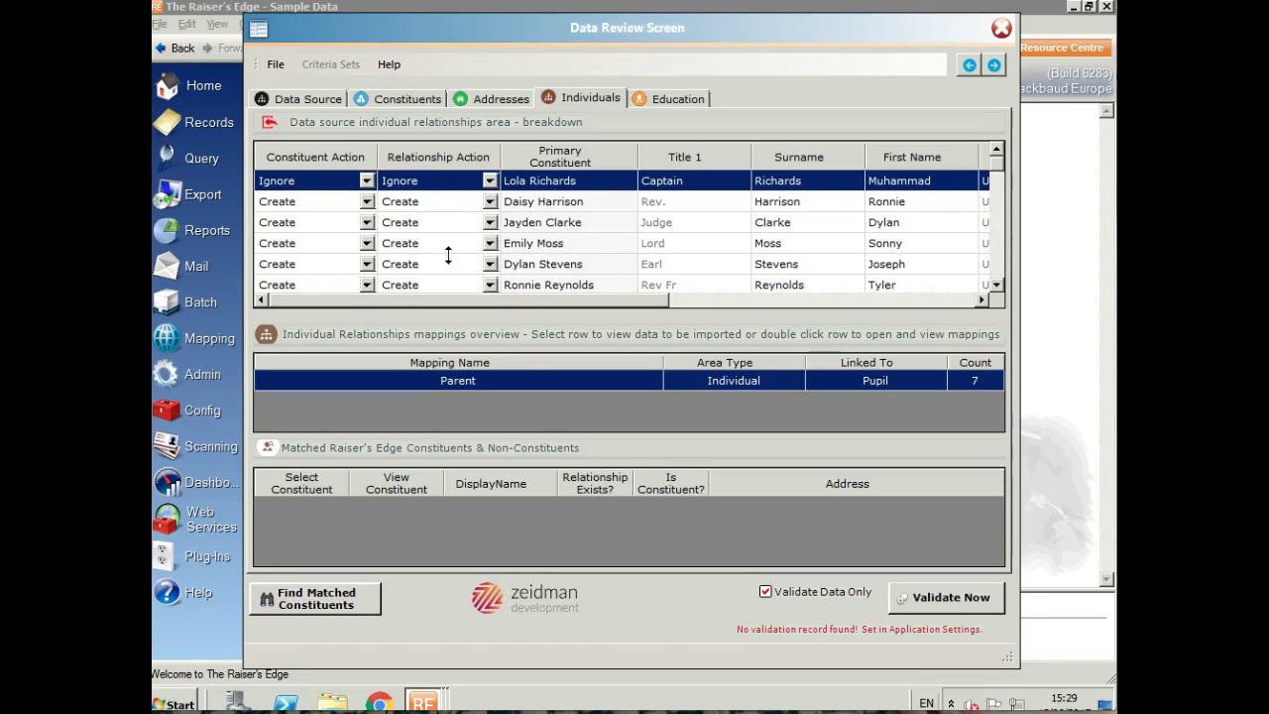
Change the pupil's Education campus from Academic House F to Academic House C, then return to matching.
{"action": "left_click", "coordinate": [655, 101]}
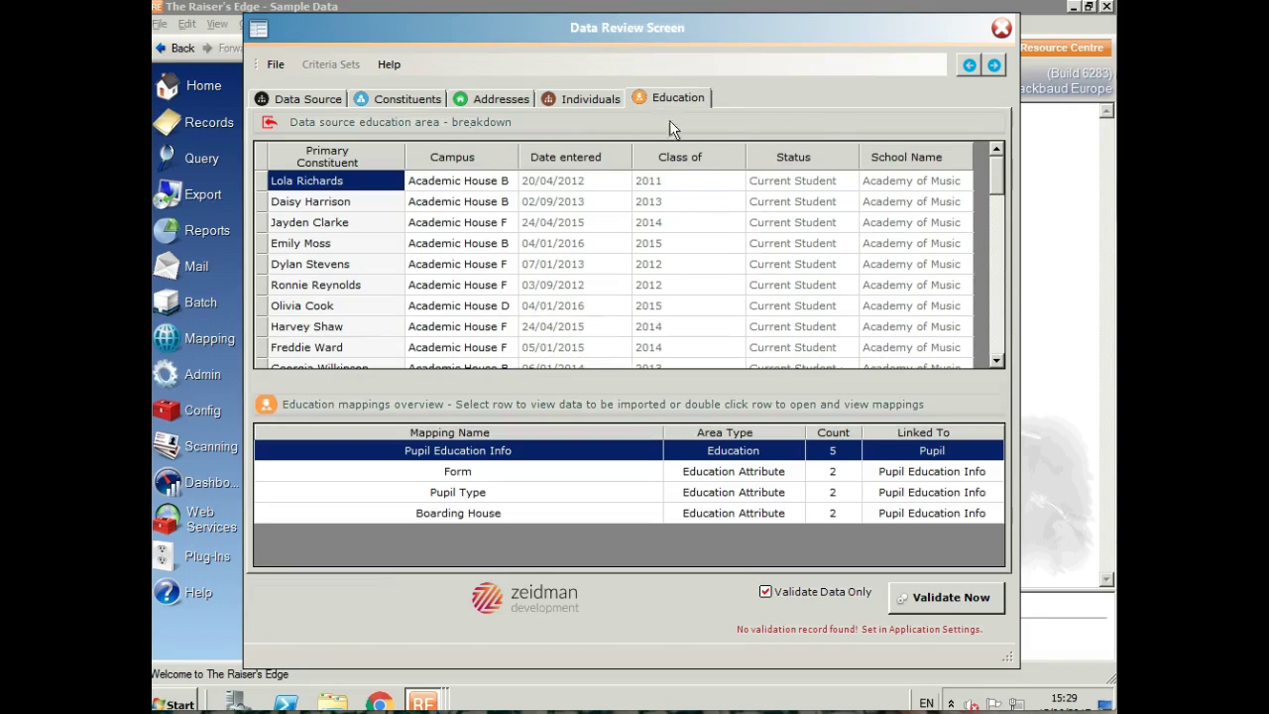
{"action": "left_click", "coordinate": [459, 231]}
{"action": "left_click", "coordinate": [458, 230]}
{"action": "key", "text": "End"}
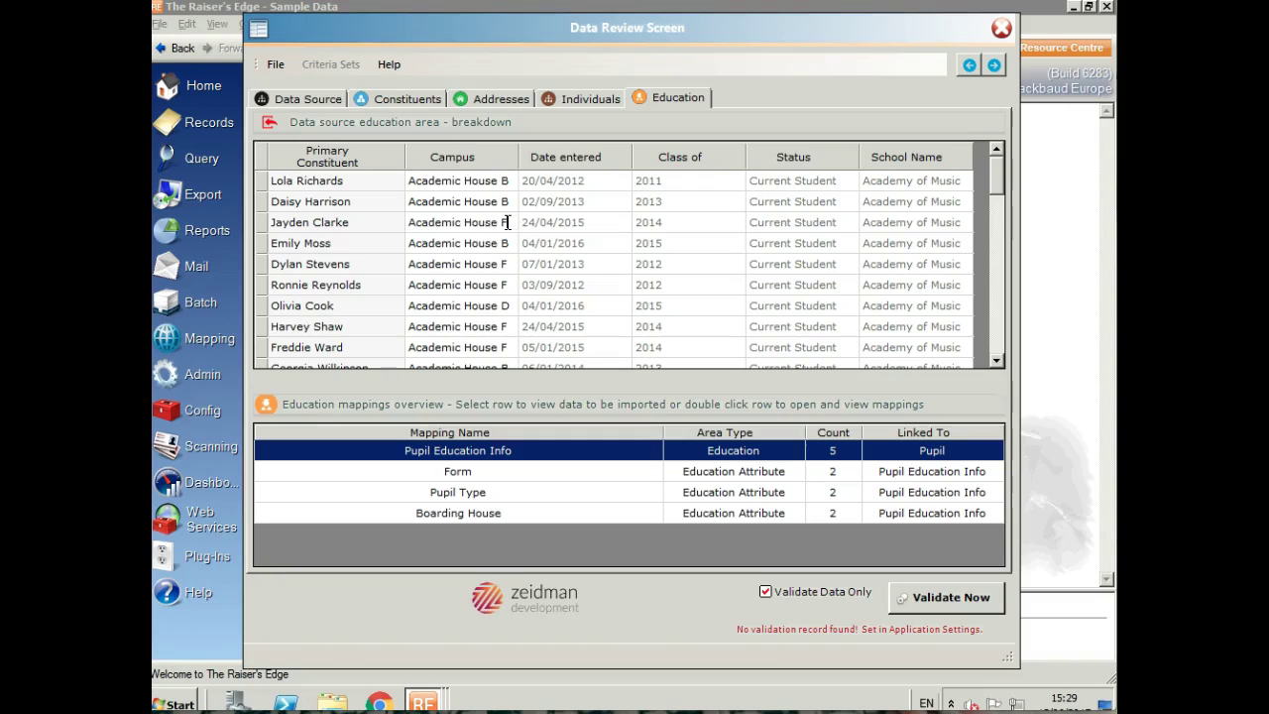
{"action": "key", "text": "BackSpace"}
{"action": "type", "text": "C"}
{"action": "left_click", "coordinate": [287, 99]}
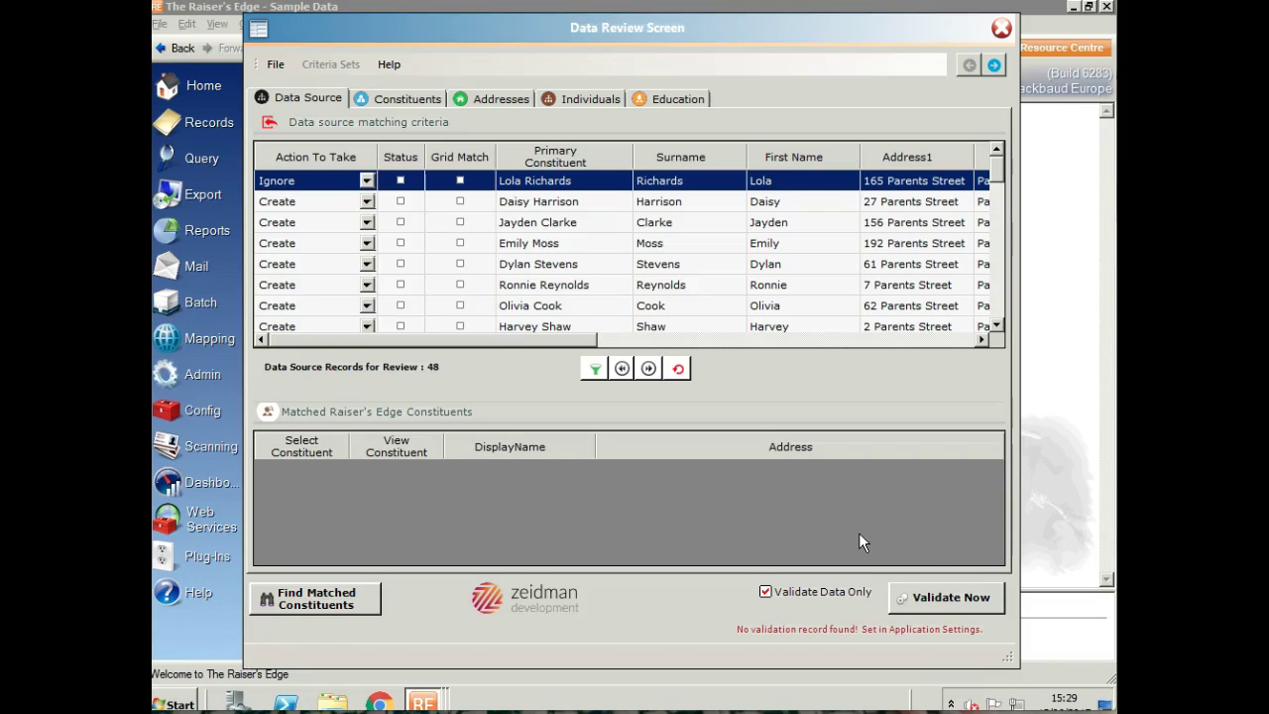
Run a validation-only pass, which reports 47 new records, 1 skipped and 0 exceptions.
{"action": "left_click", "coordinate": [945, 598]}
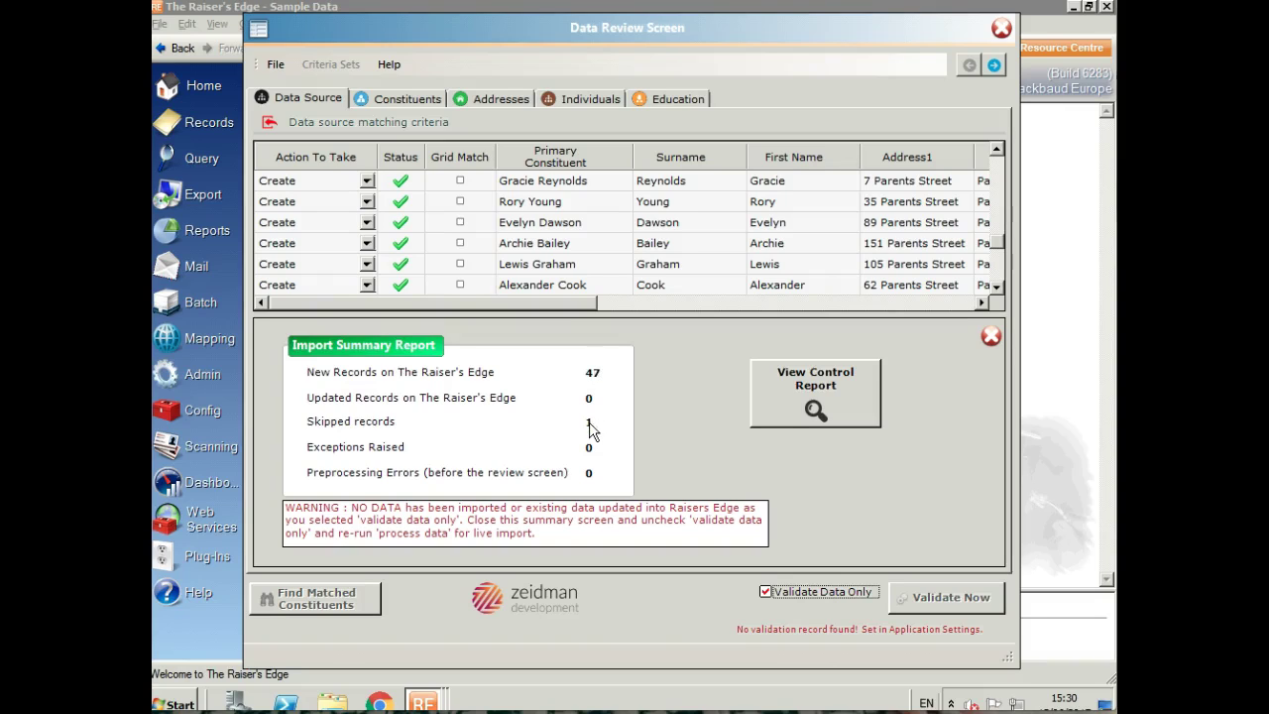
Run the live import, saving the imported records as the 'iSAMS import' static query, creating 47 new records and skipping 1.
{"action": "left_click", "coordinate": [990, 336]}
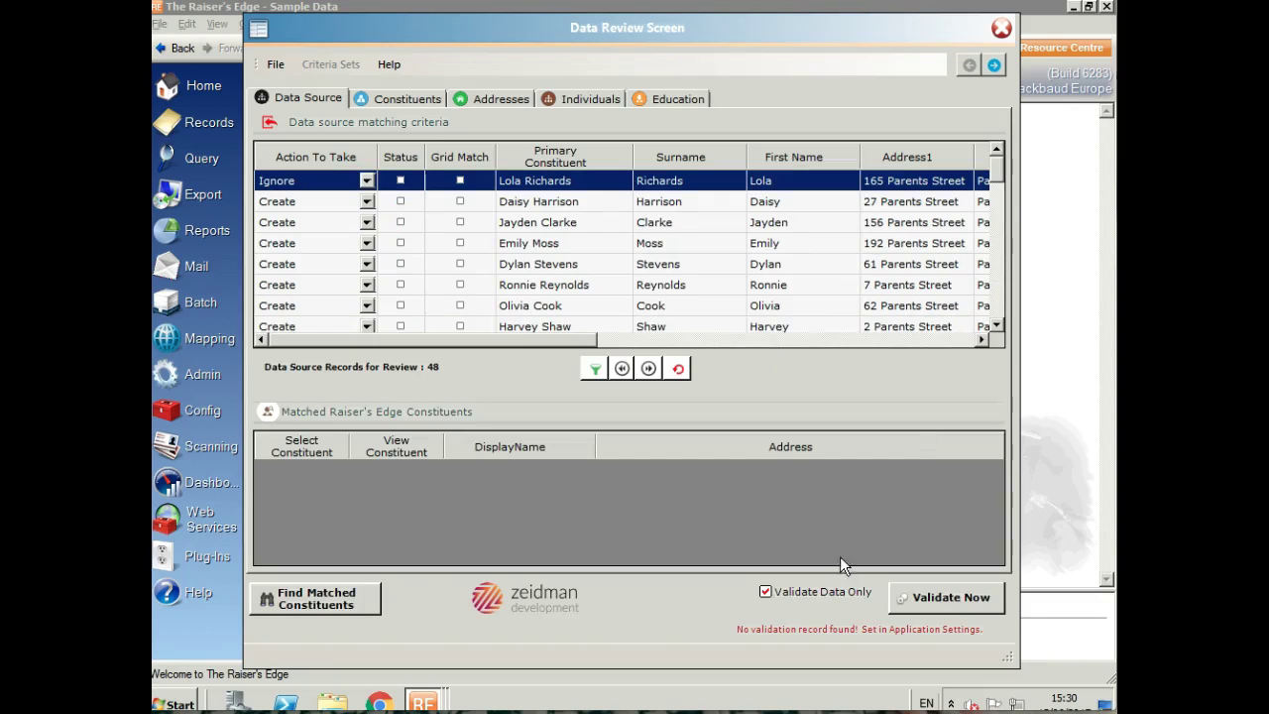
{"action": "left_click", "coordinate": [765, 592]}
{"action": "left_click", "coordinate": [909, 600]}
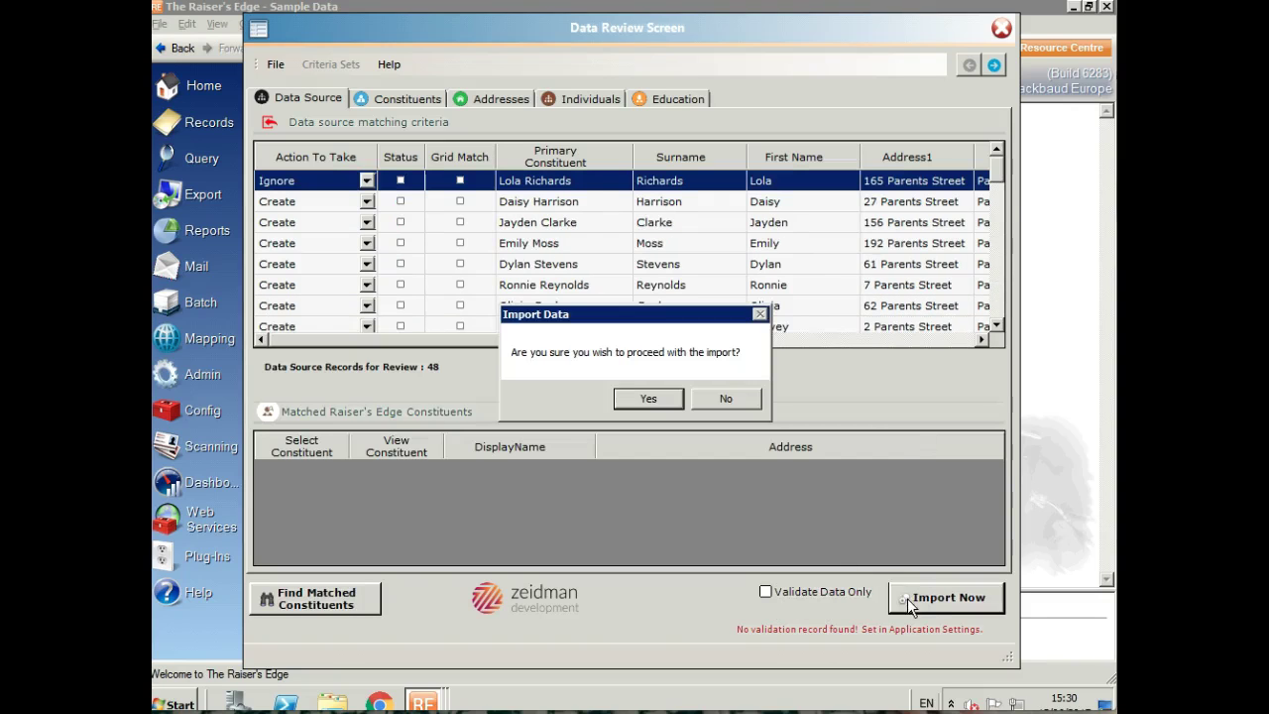
{"action": "left_click", "coordinate": [650, 401]}
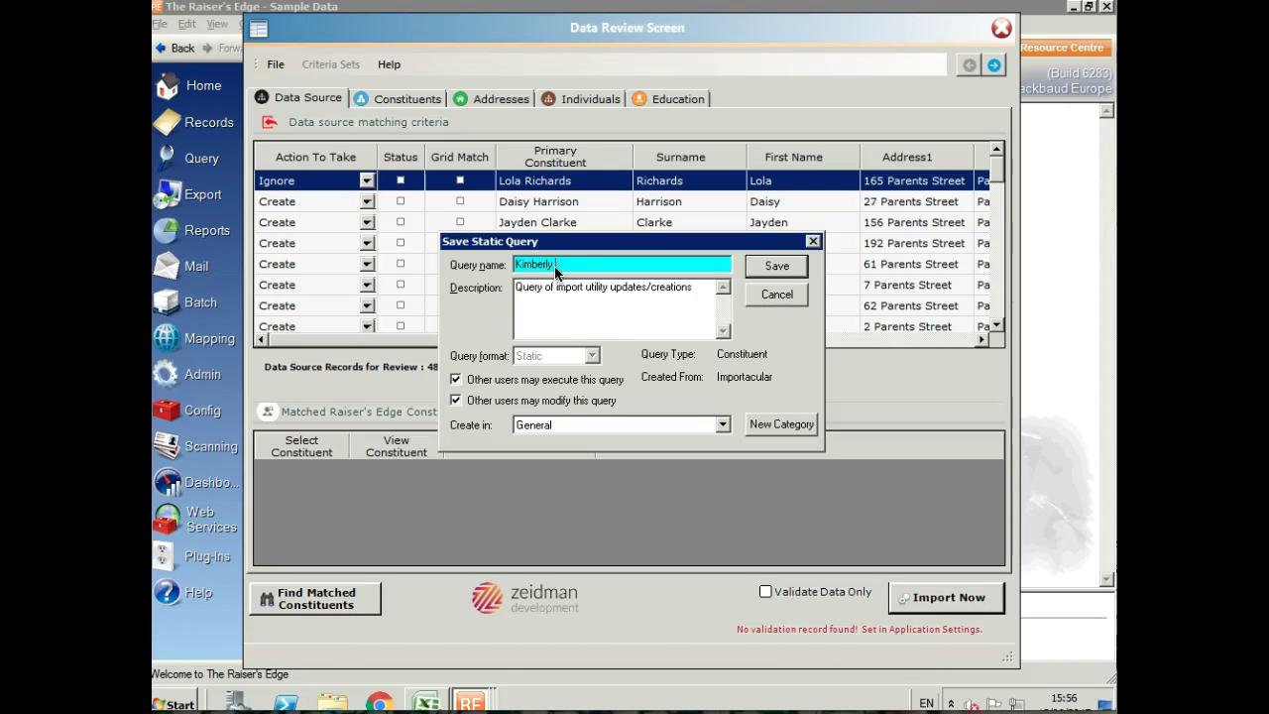
{"action": "type", "text": "iSAMS import"}
{"action": "left_click", "coordinate": [759, 269]}
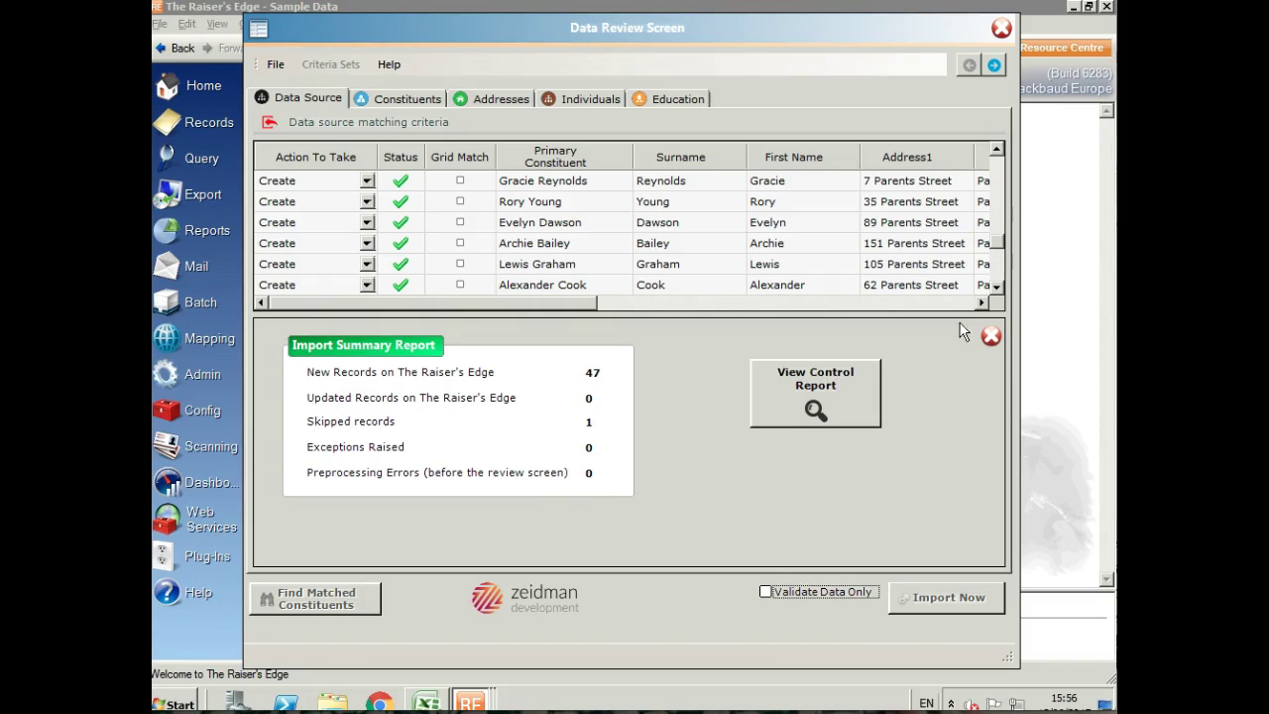
{"action": "left_click", "coordinate": [991, 337]}
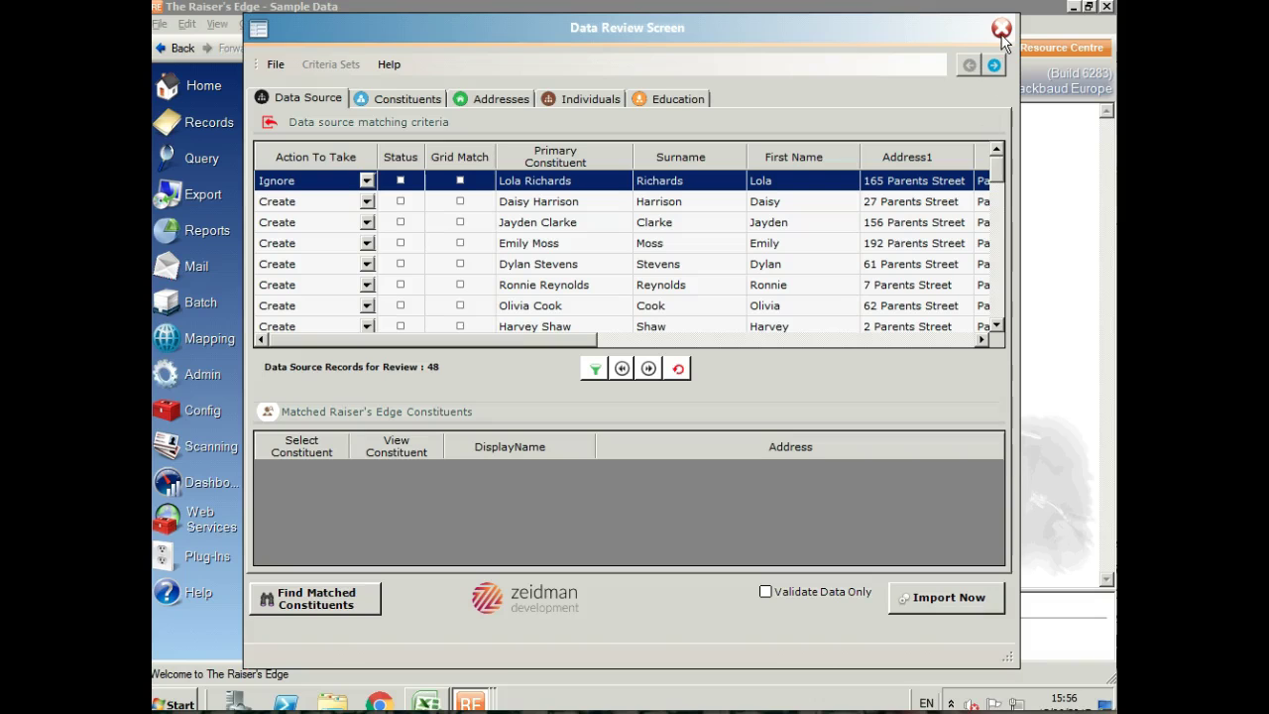
Close Importacular and open the saved iSAMS import query from the Query list.
{"action": "left_click", "coordinate": [1002, 30]}
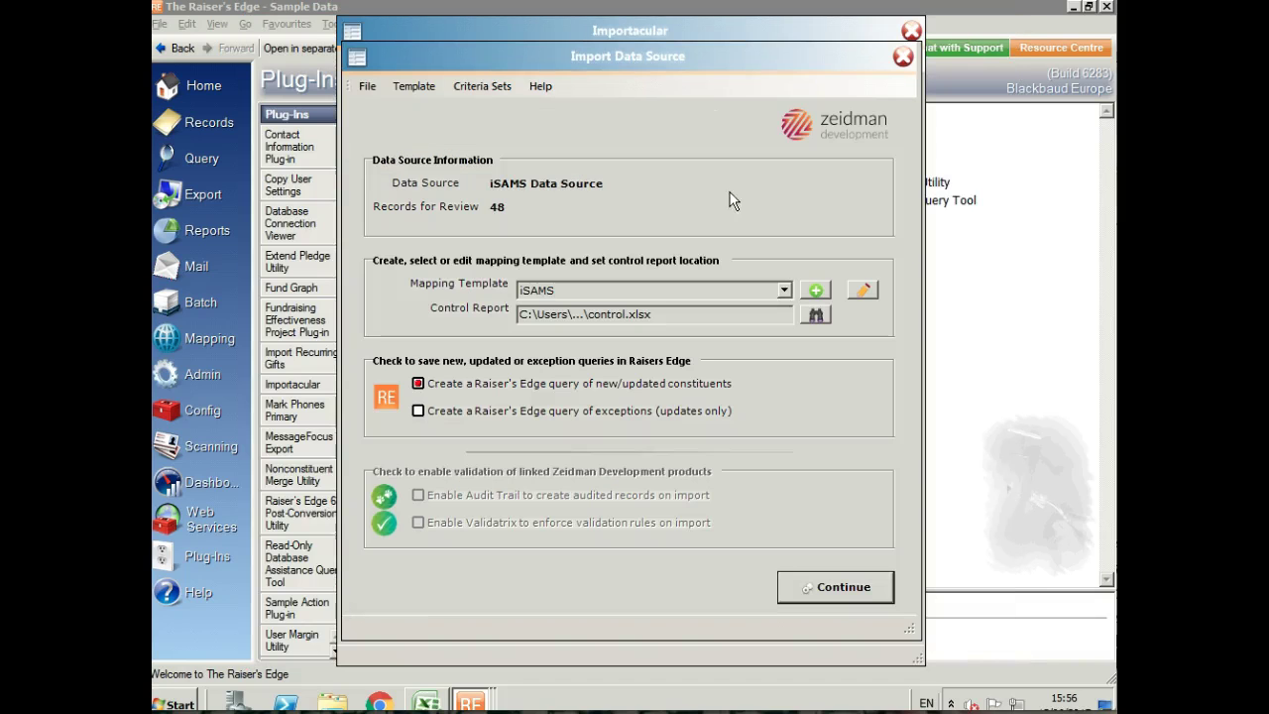
{"action": "left_click", "coordinate": [902, 58]}
{"action": "left_click", "coordinate": [911, 31]}
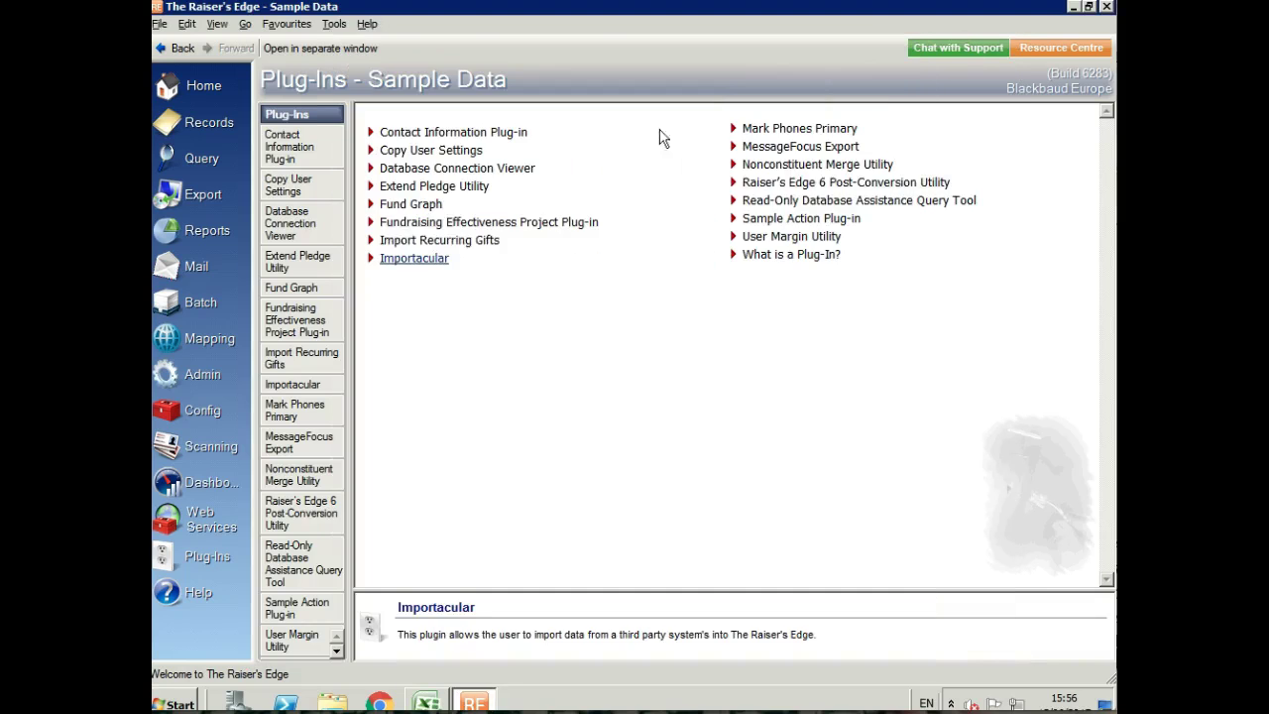
{"action": "left_click", "coordinate": [201, 159]}
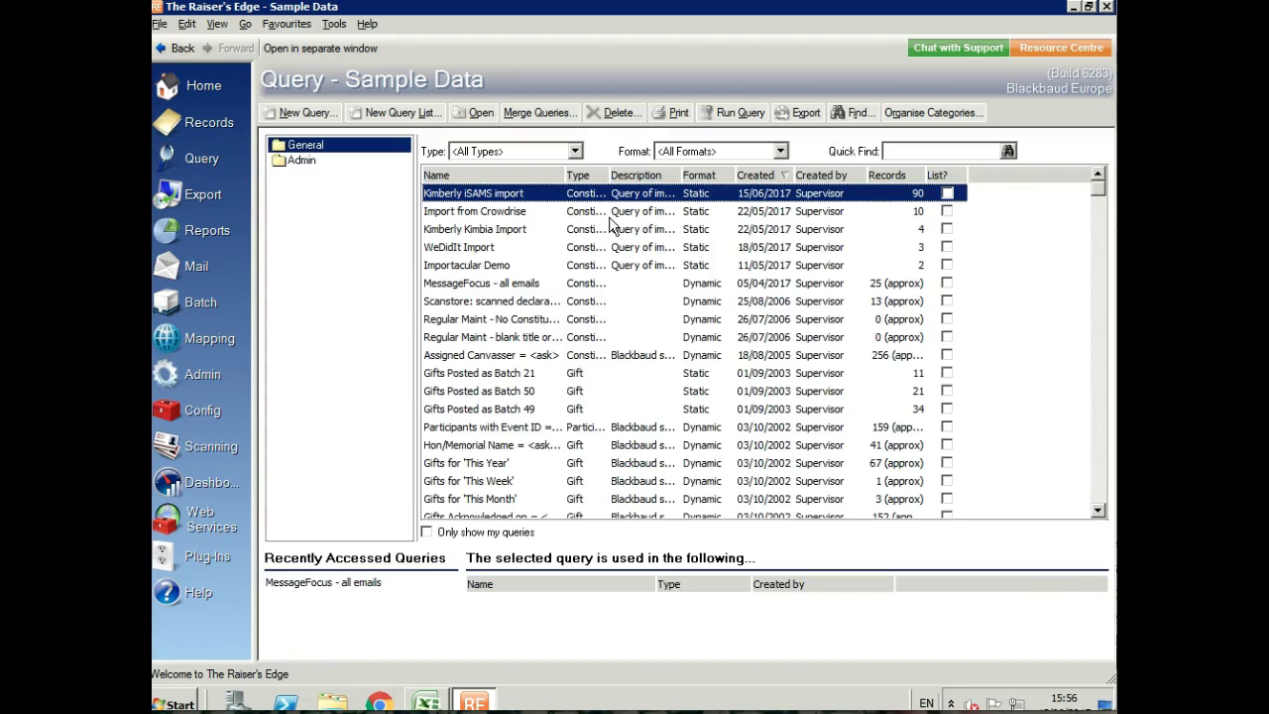
{"action": "double_click", "coordinate": [535, 198]}
Output Constituent ID and First Name, then view the 90 query results.
{"action": "left_click", "coordinate": [229, 72]}
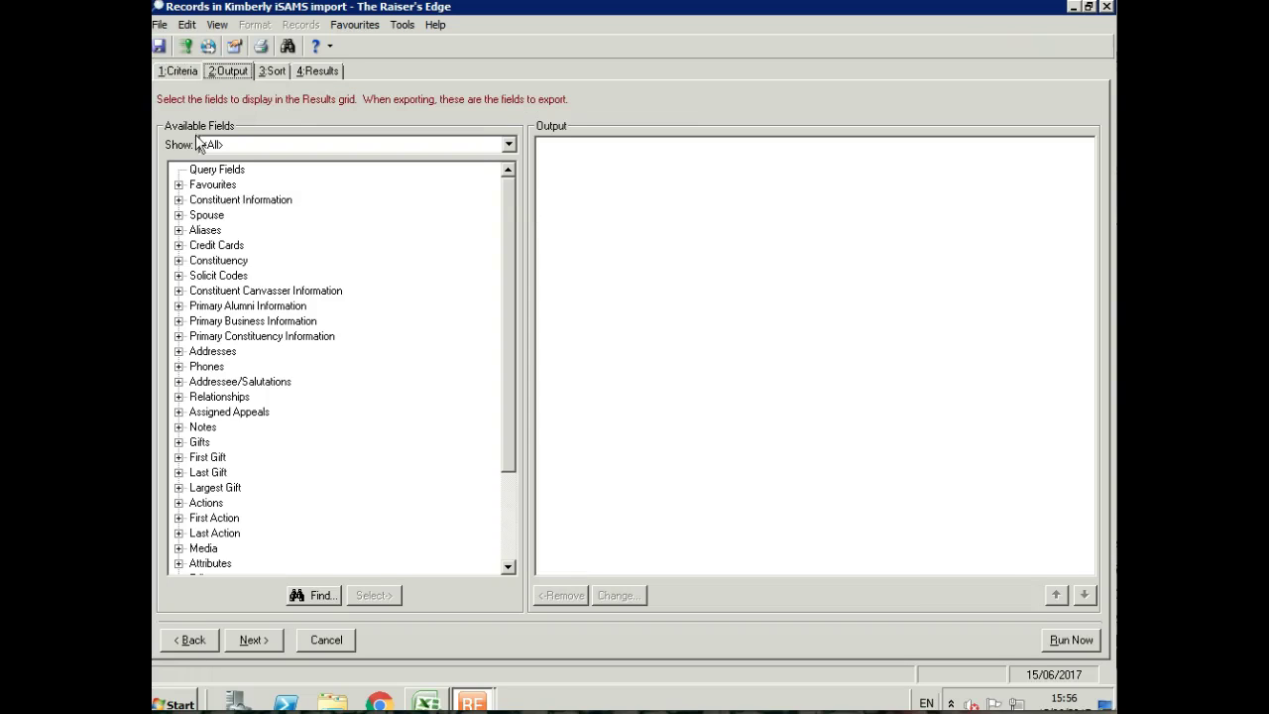
{"action": "left_click", "coordinate": [179, 200]}
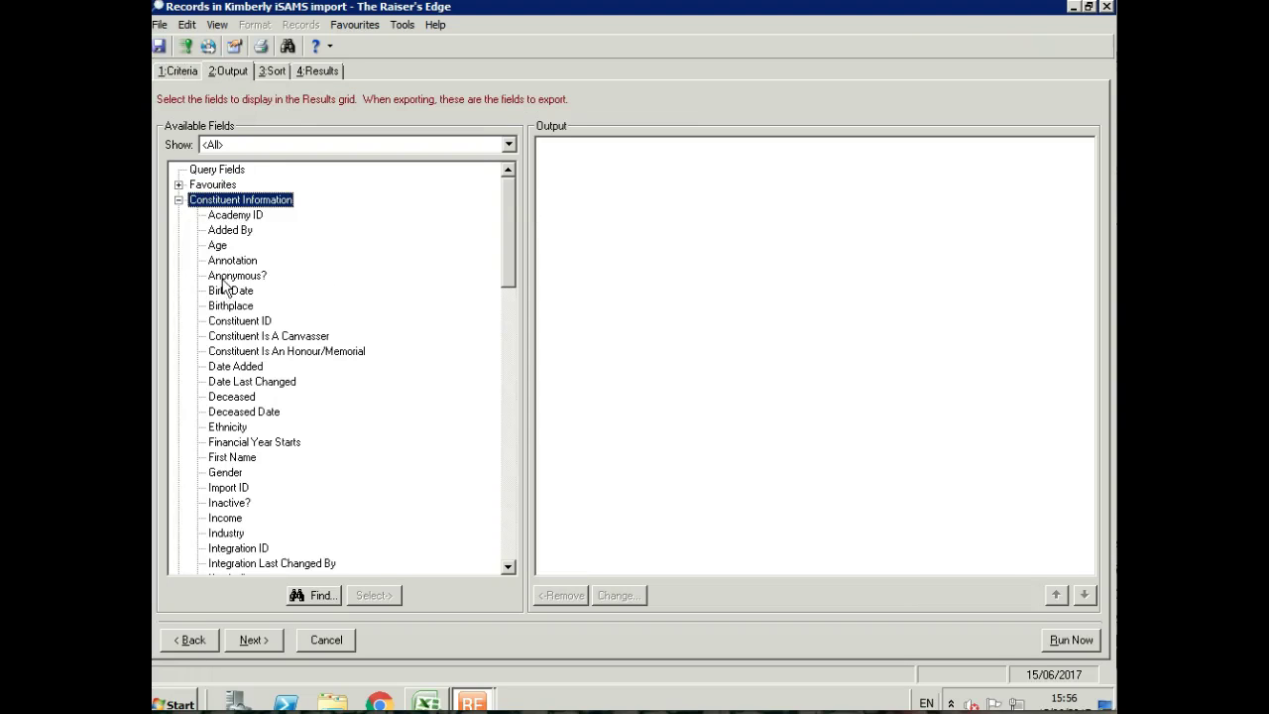
{"action": "double_click", "coordinate": [234, 323]}
{"action": "double_click", "coordinate": [221, 459]}
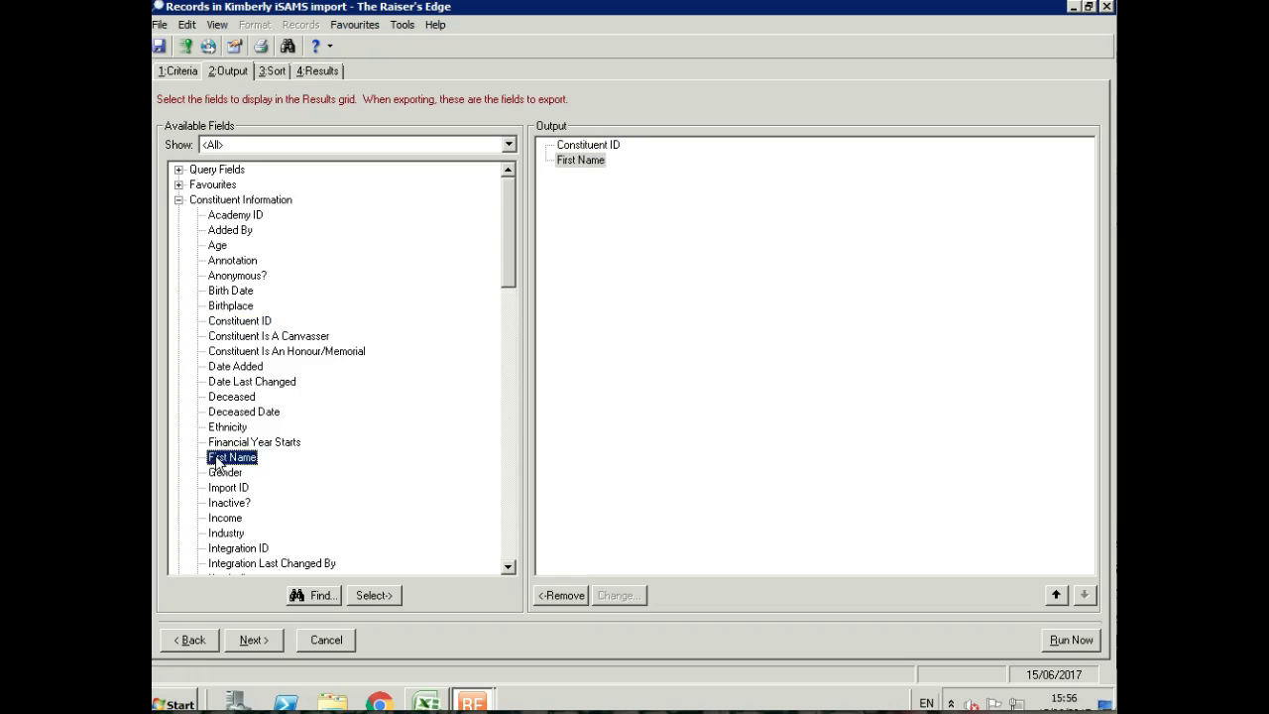
{"action": "left_click", "coordinate": [507, 532]}
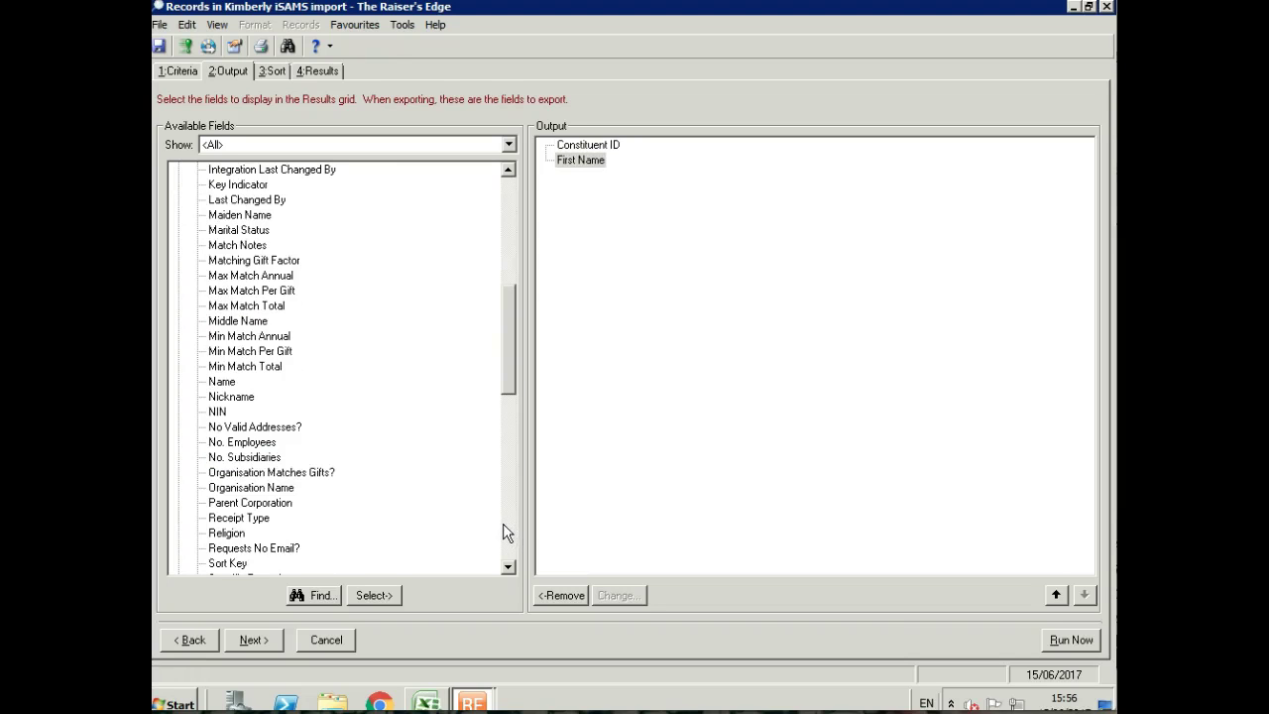
{"action": "left_click", "coordinate": [302, 76]}
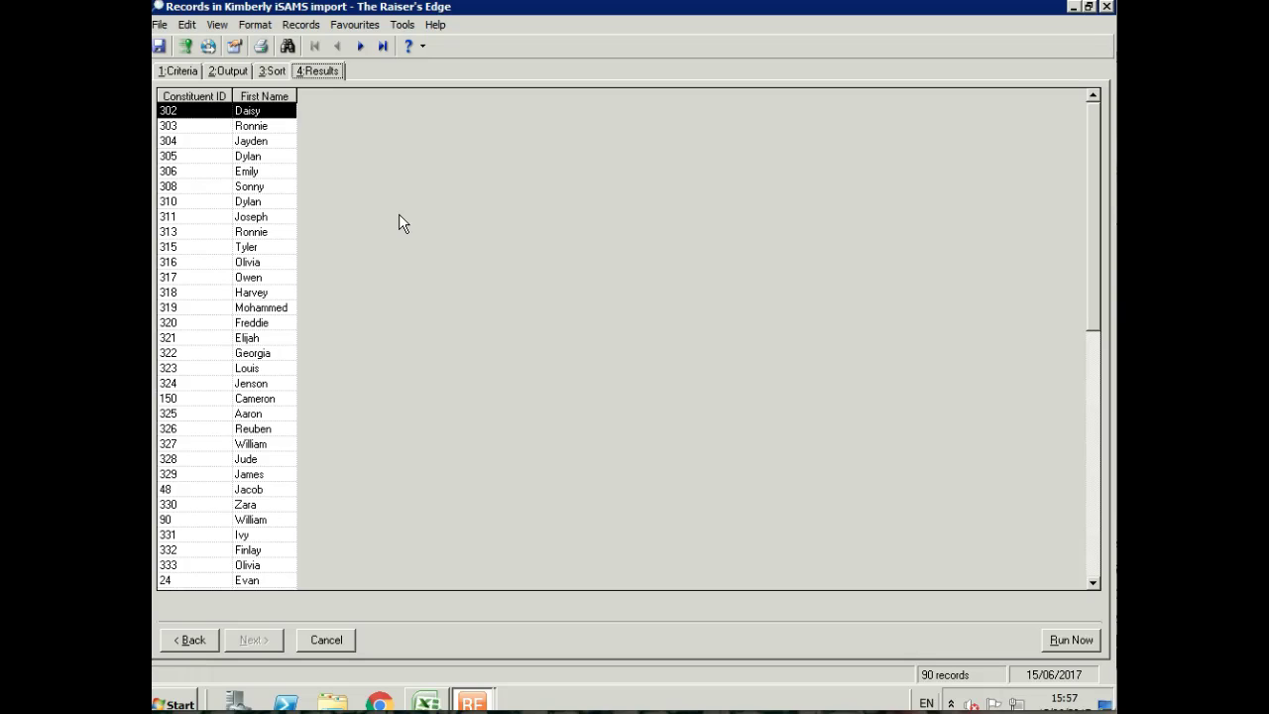
Open constituent 302's record and check its iSAMS ID alias.
{"action": "left_click", "coordinate": [239, 111]}
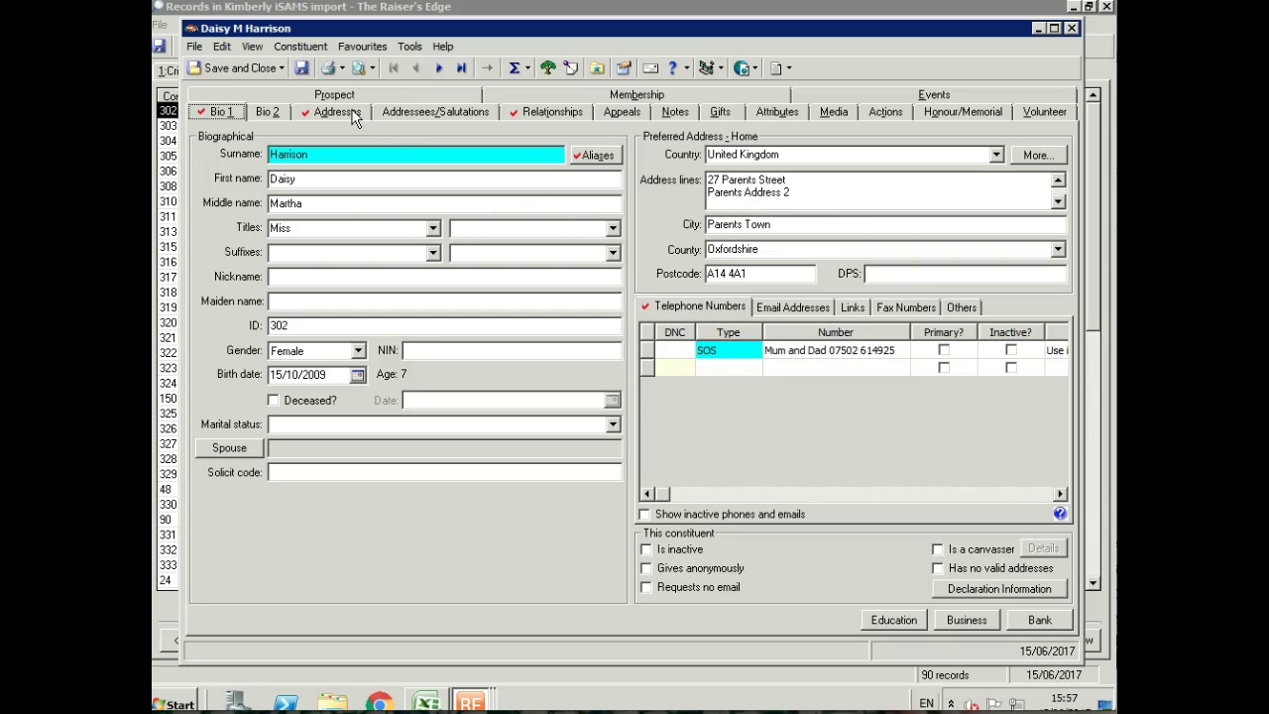
{"action": "left_click", "coordinate": [595, 156]}
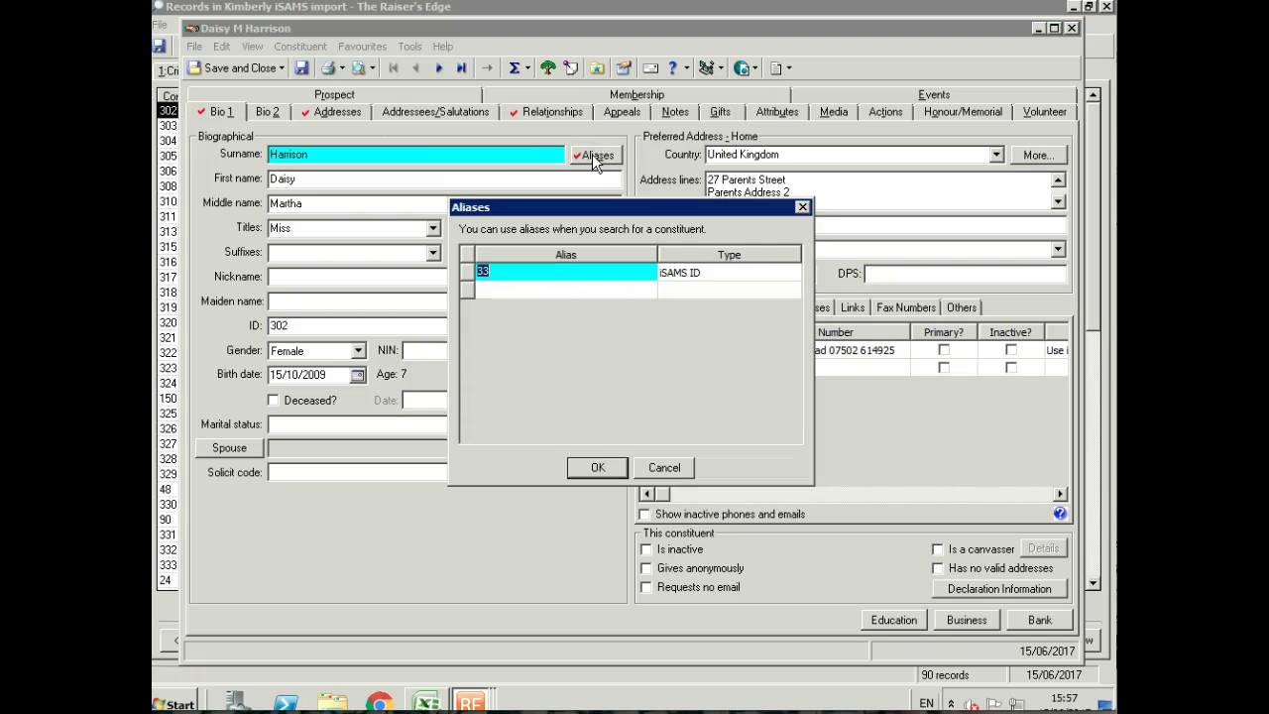
{"action": "left_click", "coordinate": [802, 209]}
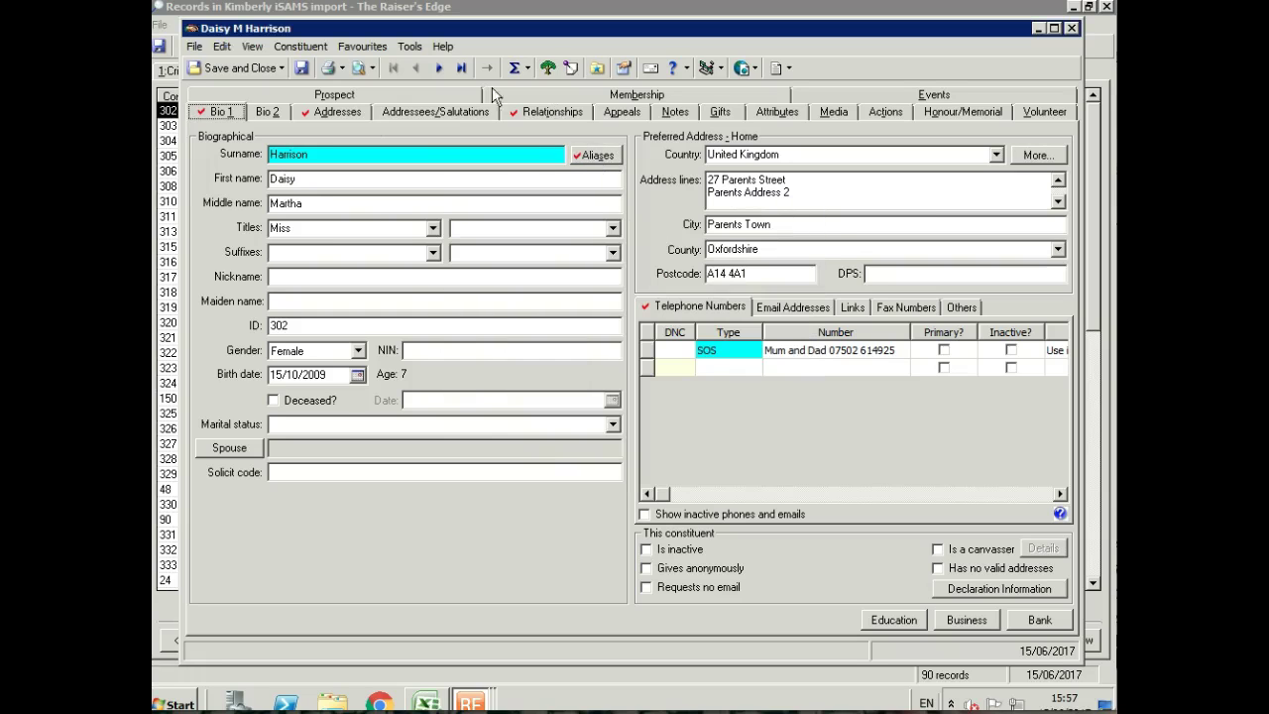
Inspect the Academy of Music school relationship's attributes and notes.
{"action": "left_click", "coordinate": [517, 113]}
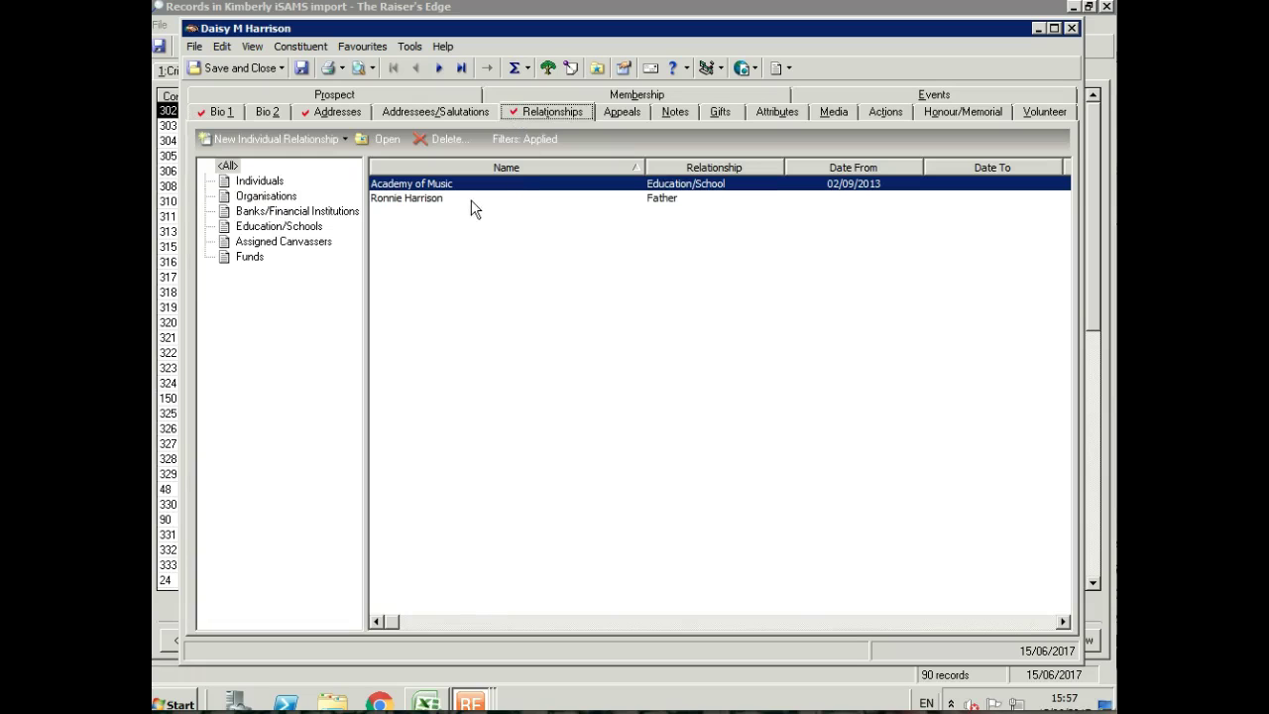
{"action": "double_click", "coordinate": [436, 188]}
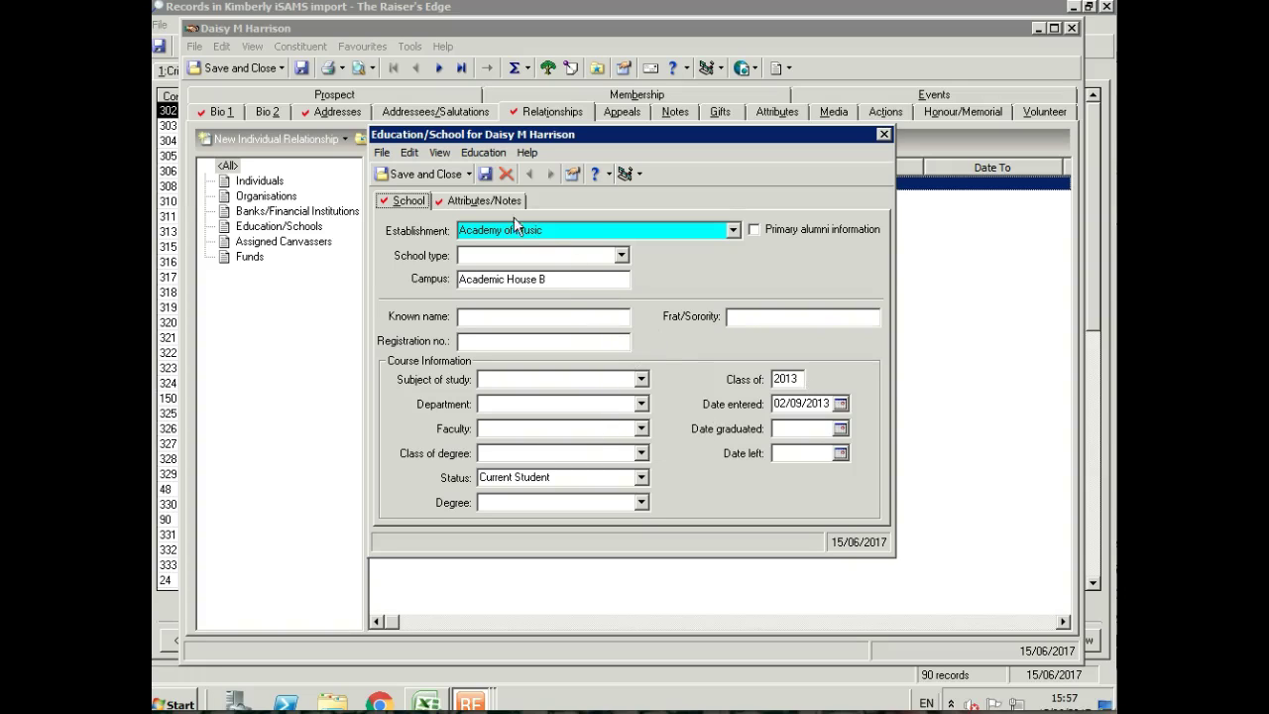
{"action": "left_click", "coordinate": [483, 200]}
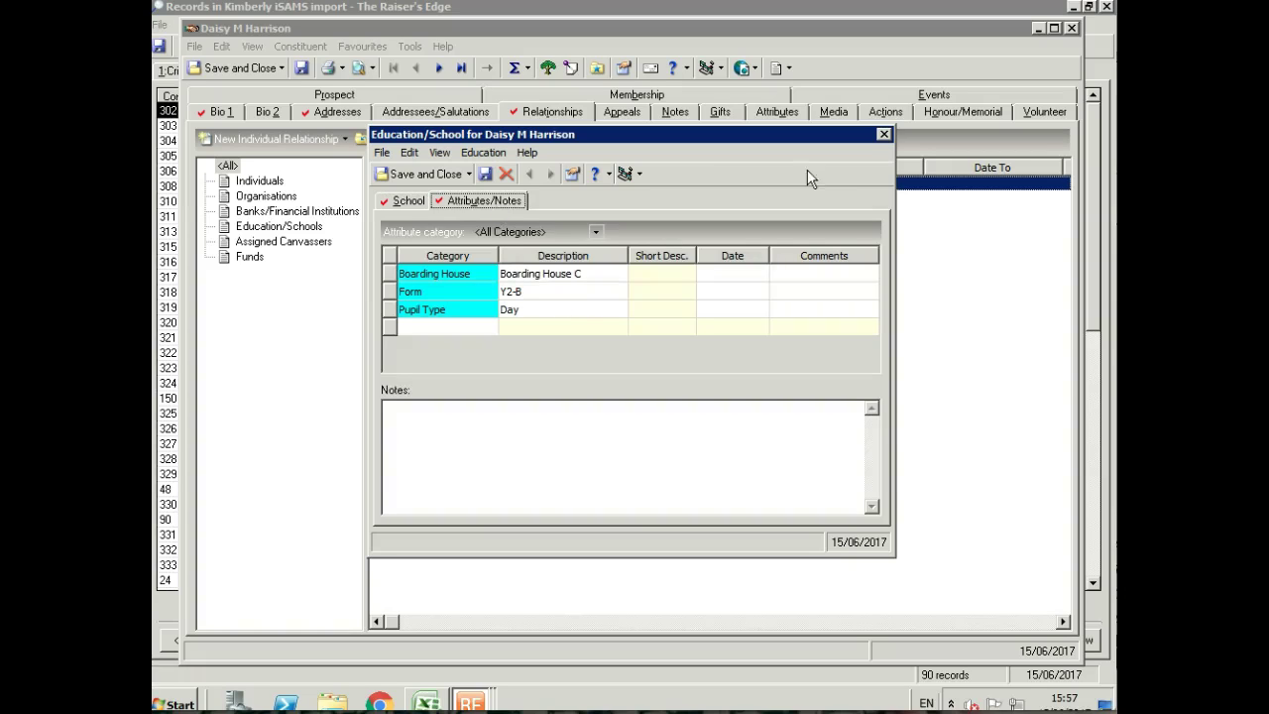
{"action": "left_click", "coordinate": [882, 136]}
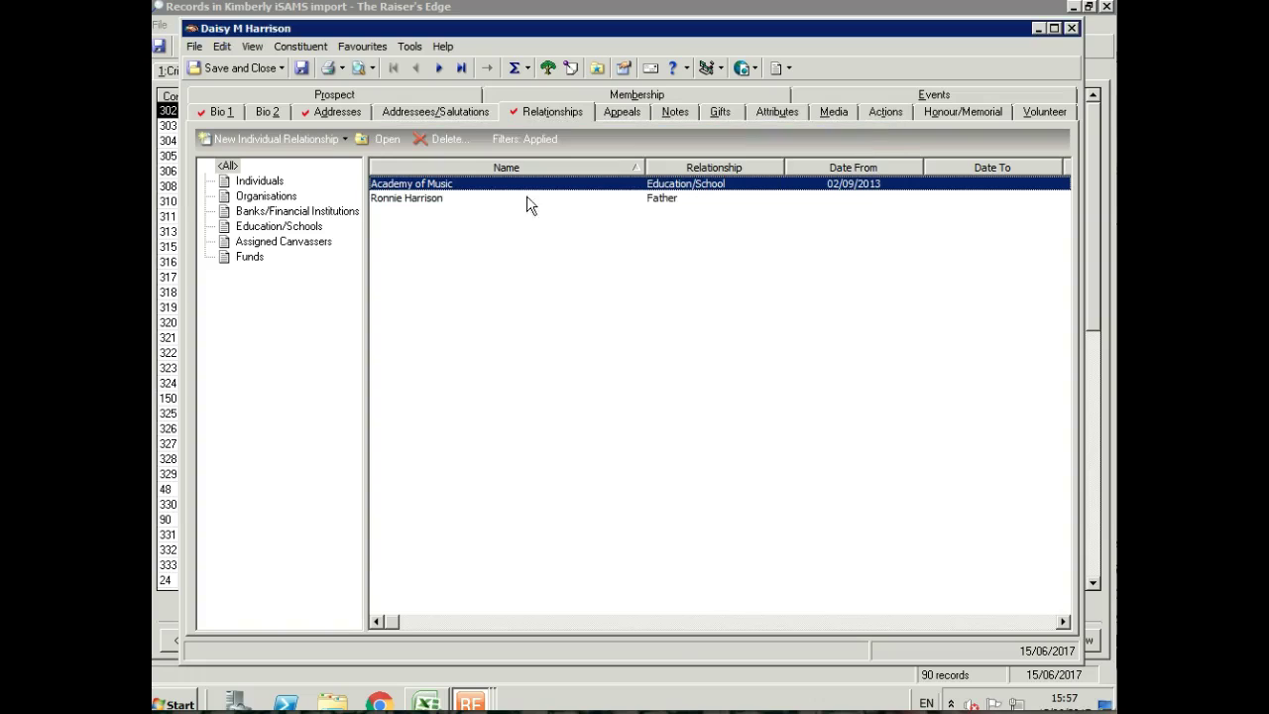
Check the father relationship's email addresses, save it, and close the pupil record.
{"action": "double_click", "coordinate": [436, 200]}
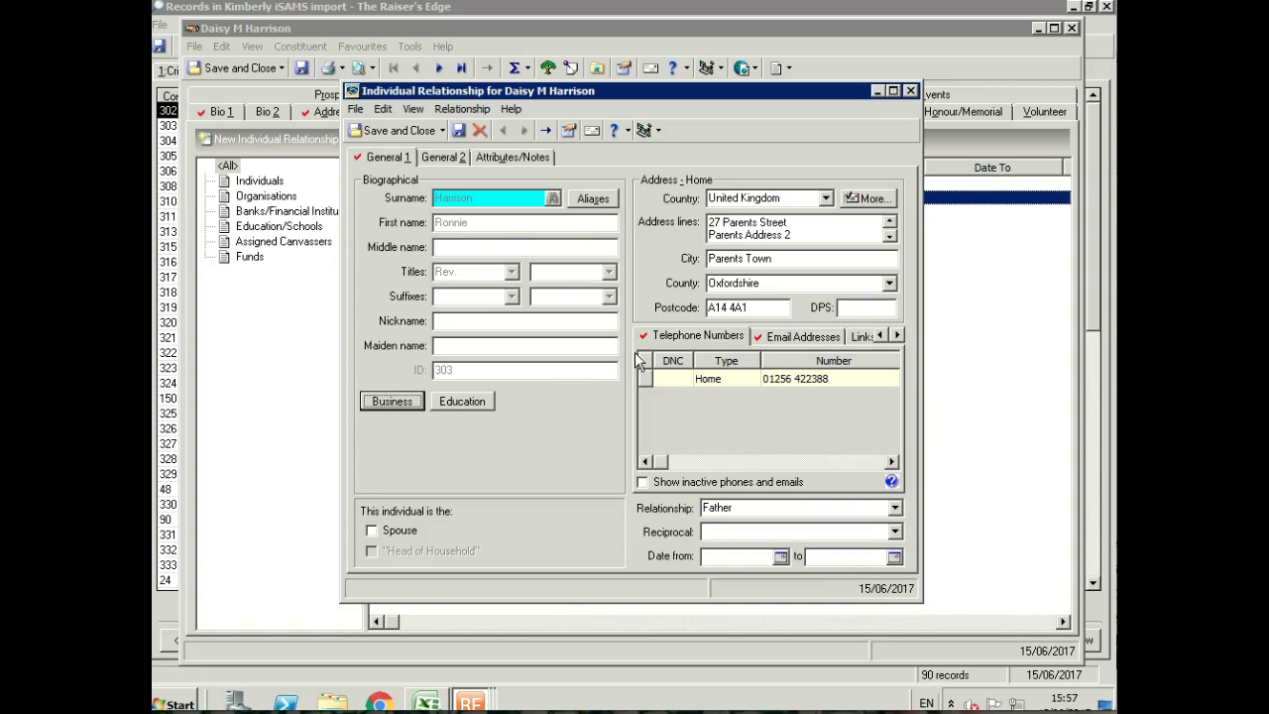
{"action": "left_click", "coordinate": [788, 339]}
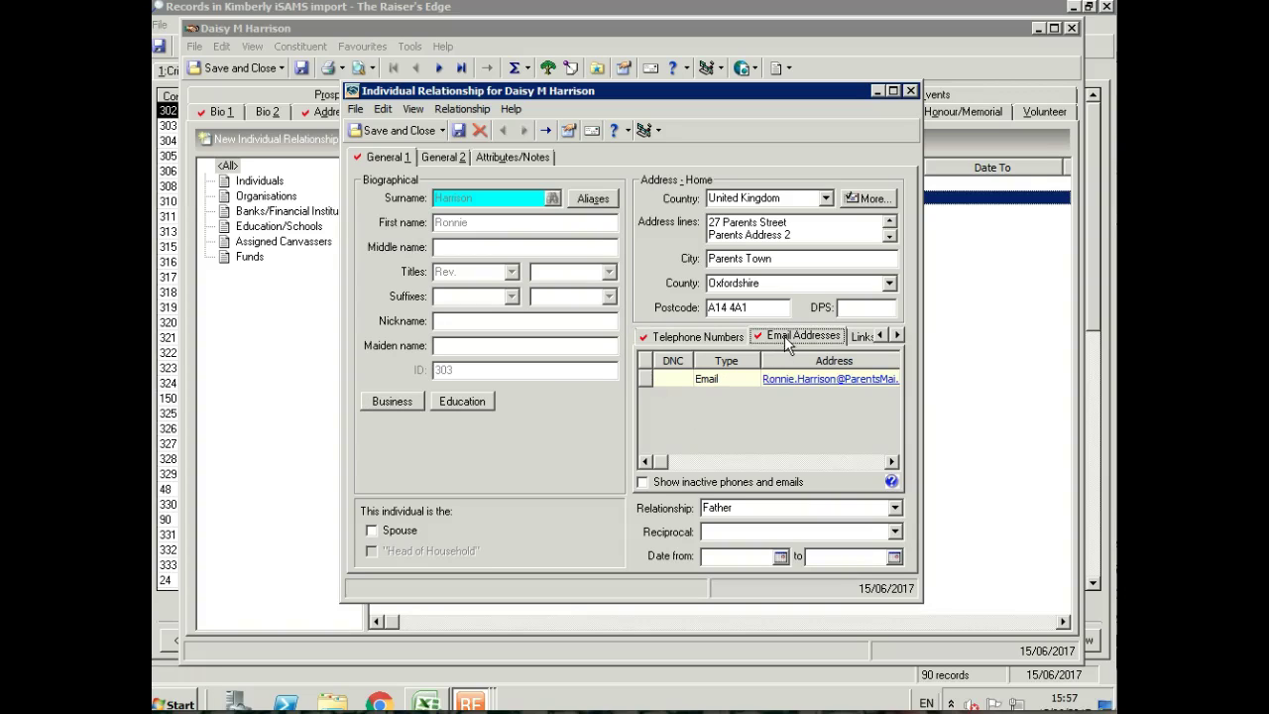
{"action": "left_click", "coordinate": [391, 131]}
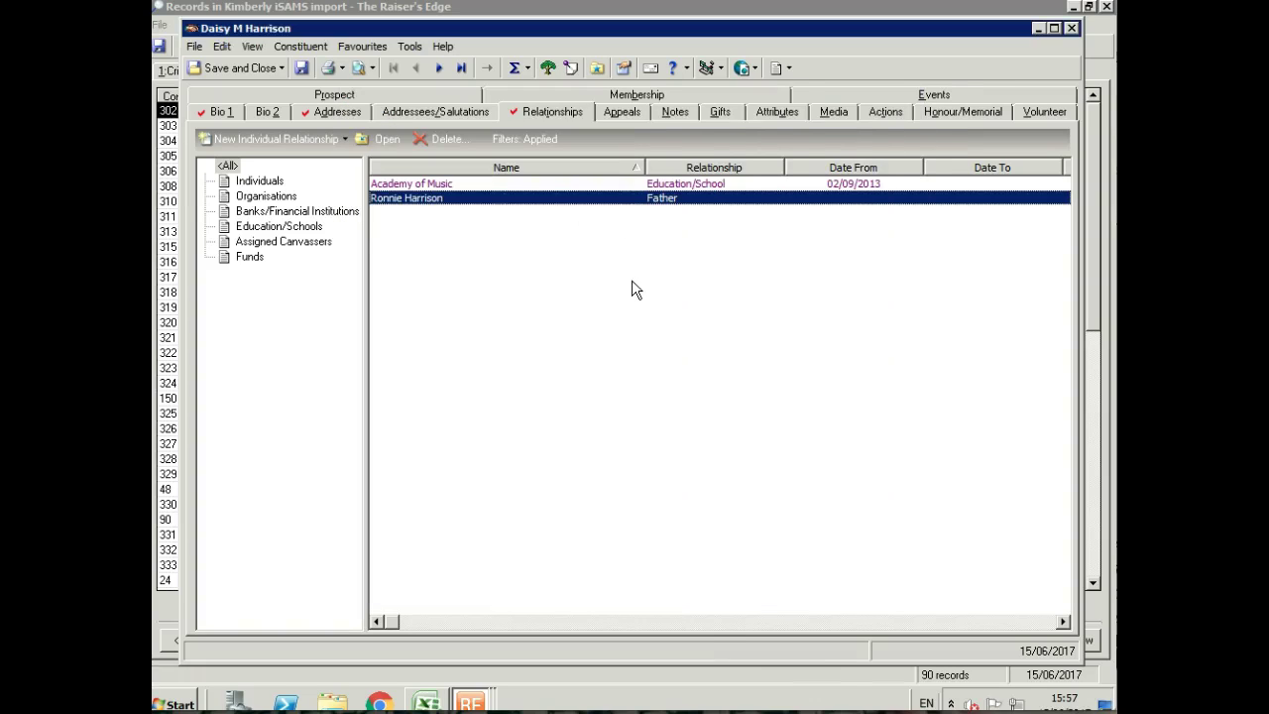
{"action": "left_click", "coordinate": [1070, 29]}
Close the 'Kimberly iSAMS import' query without saving changes.
{"action": "left_click", "coordinate": [1106, 7]}
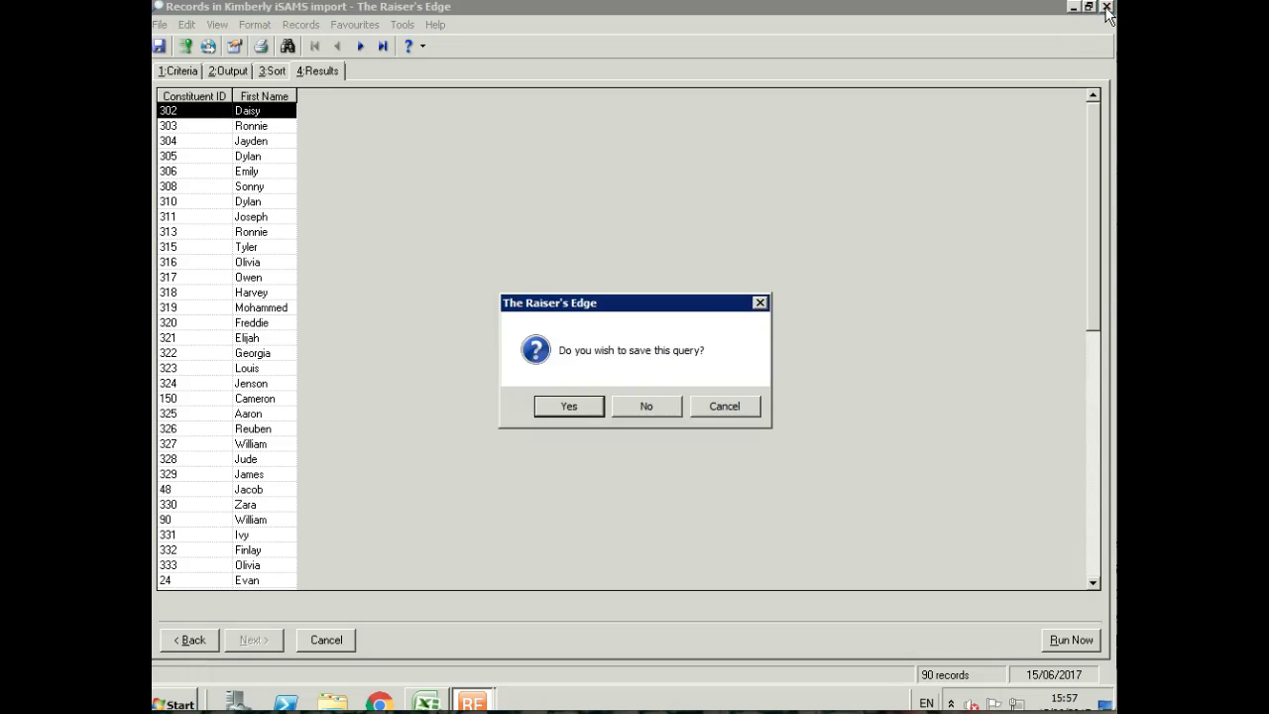
{"action": "left_click", "coordinate": [631, 413]}
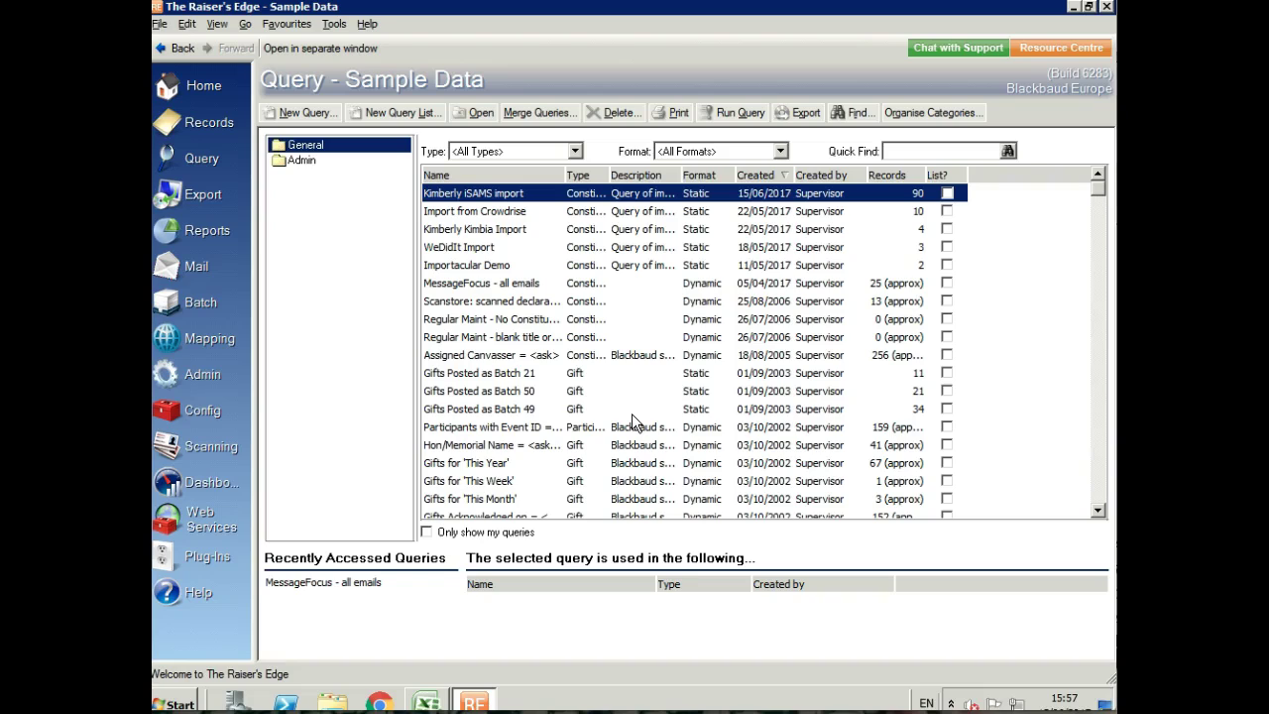